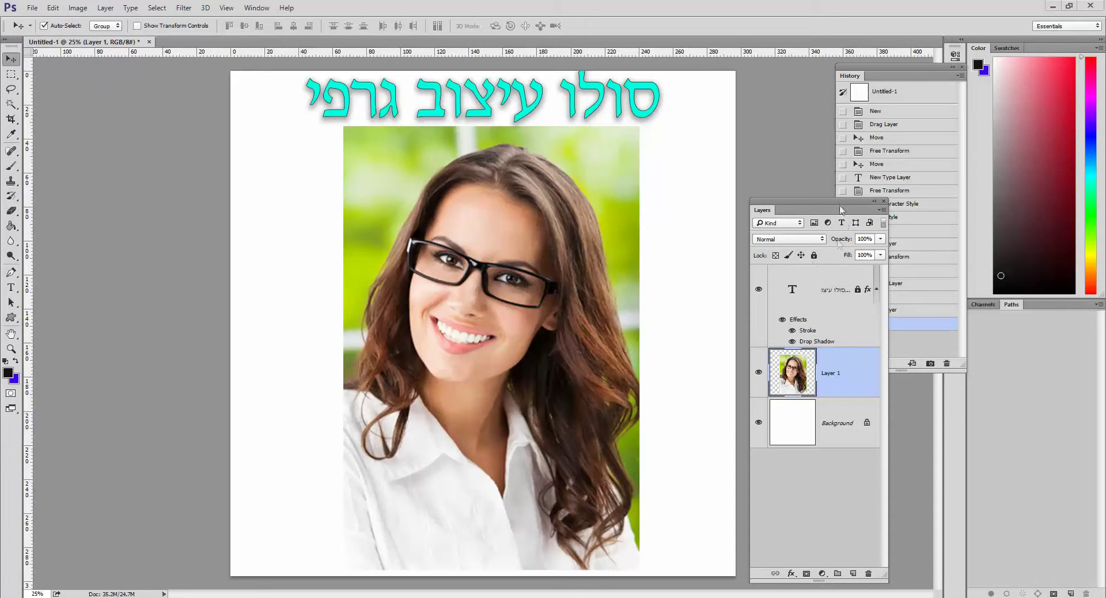
- Duplicate the portrait layer Layer 1, then undo the trial shift of the copy
drag(842, 202, 864, 143)
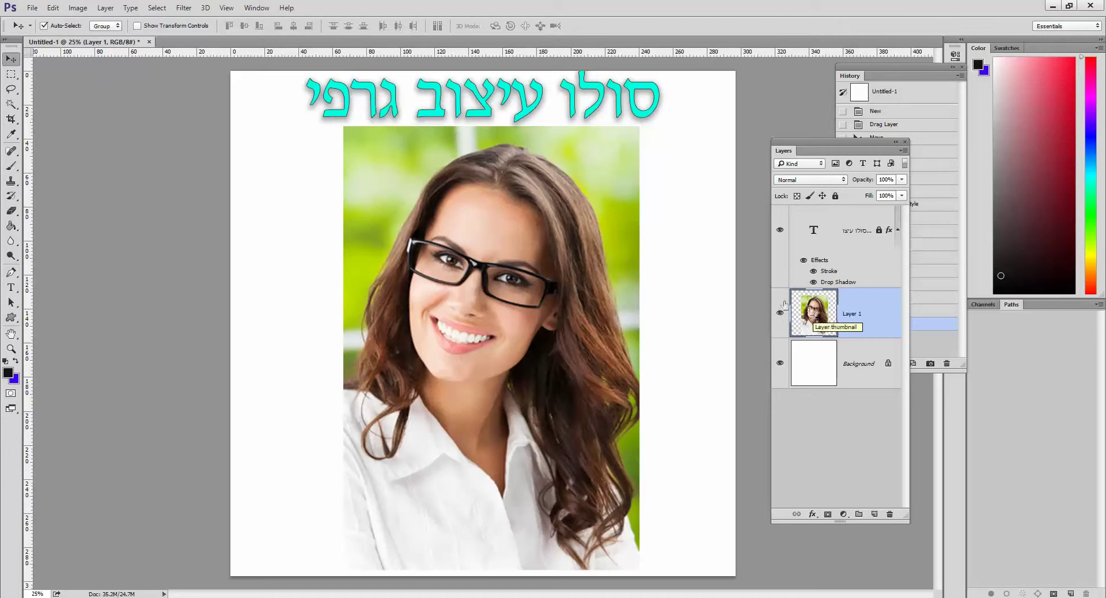
drag(810, 304, 875, 513)
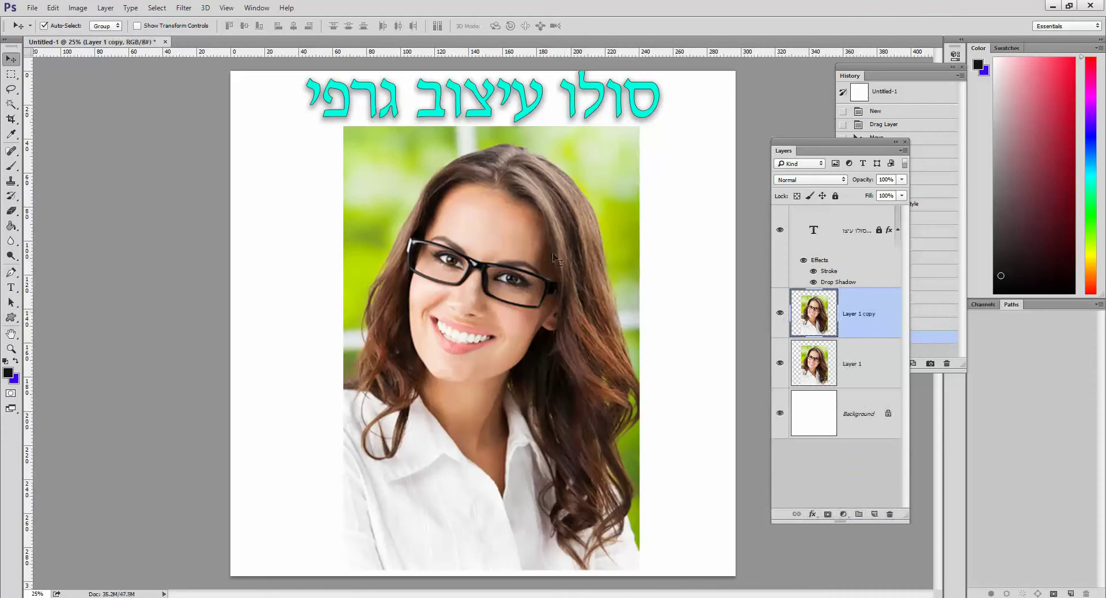
drag(554, 255, 495, 269)
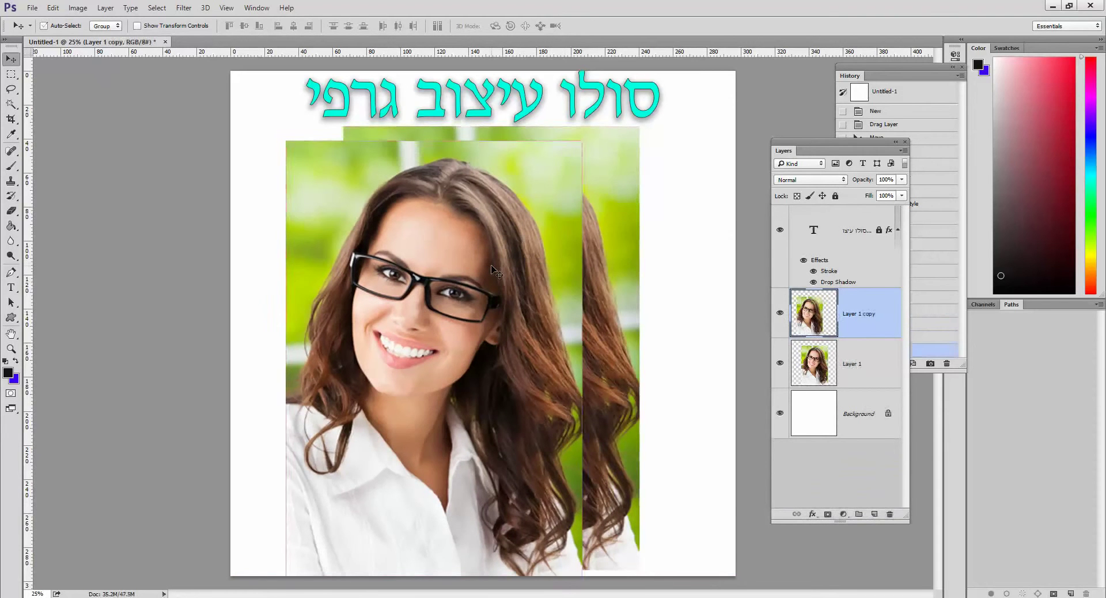
key(ctrl+z)
- Hide the duplicated portrait layer and place the original Layer 1 above it in the layer order
click(781, 313)
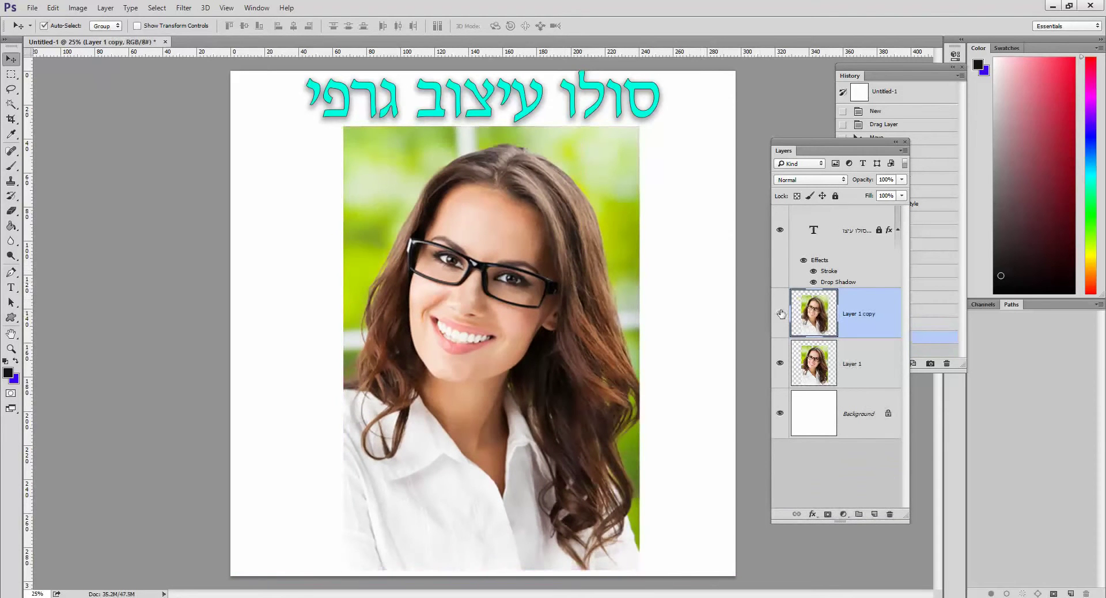
drag(846, 369, 844, 329)
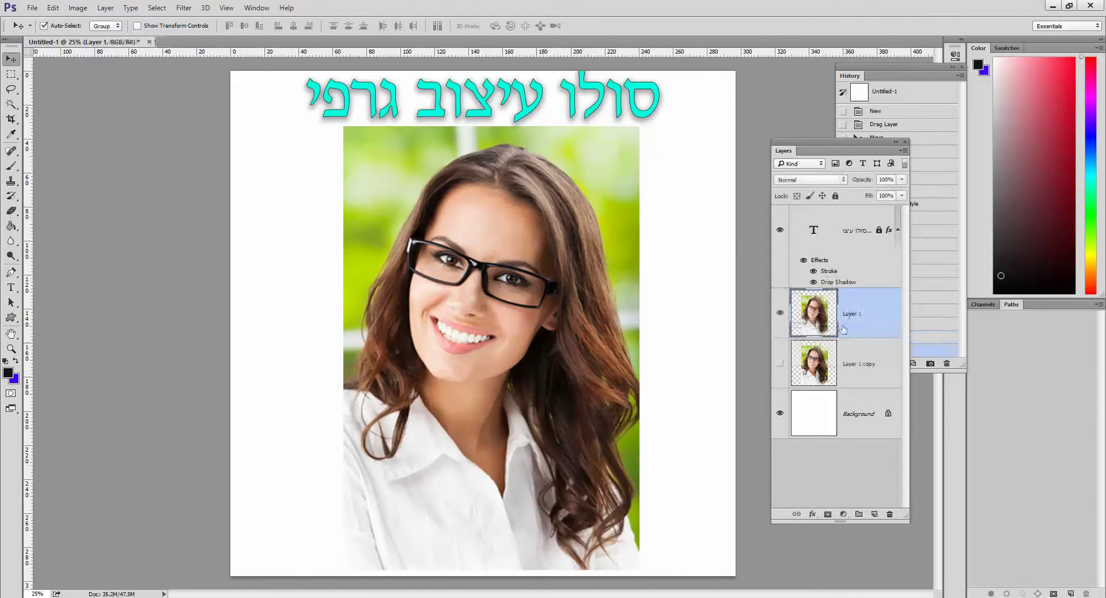
- Rename the hidden duplicate layer as המשוכפלת
double_click(850, 364)
key(BackSpace)
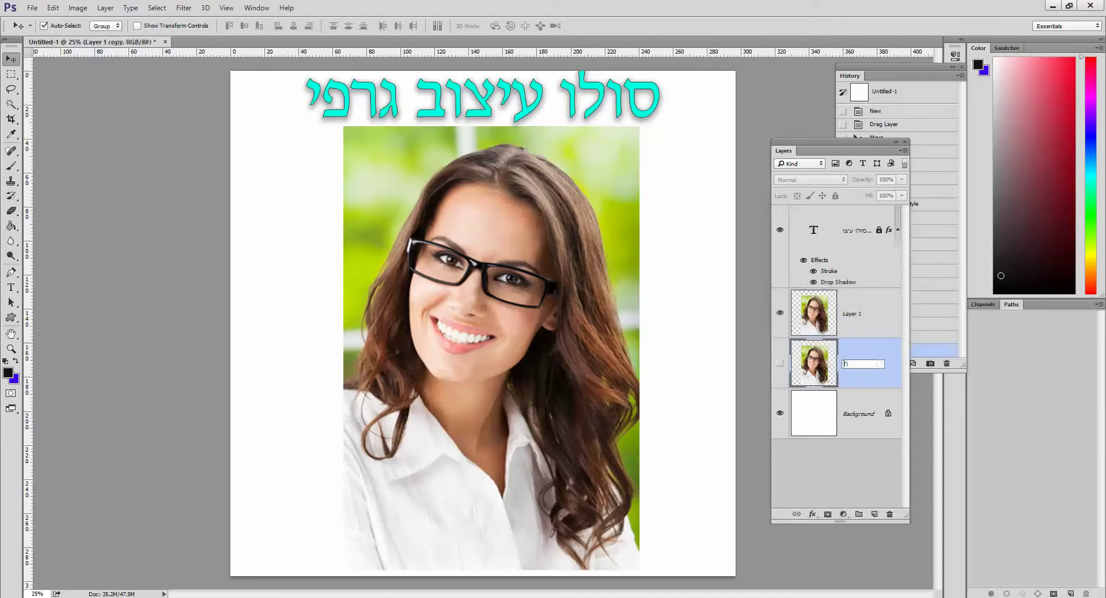
text(השת)
text(וכפלת)
key(Return)
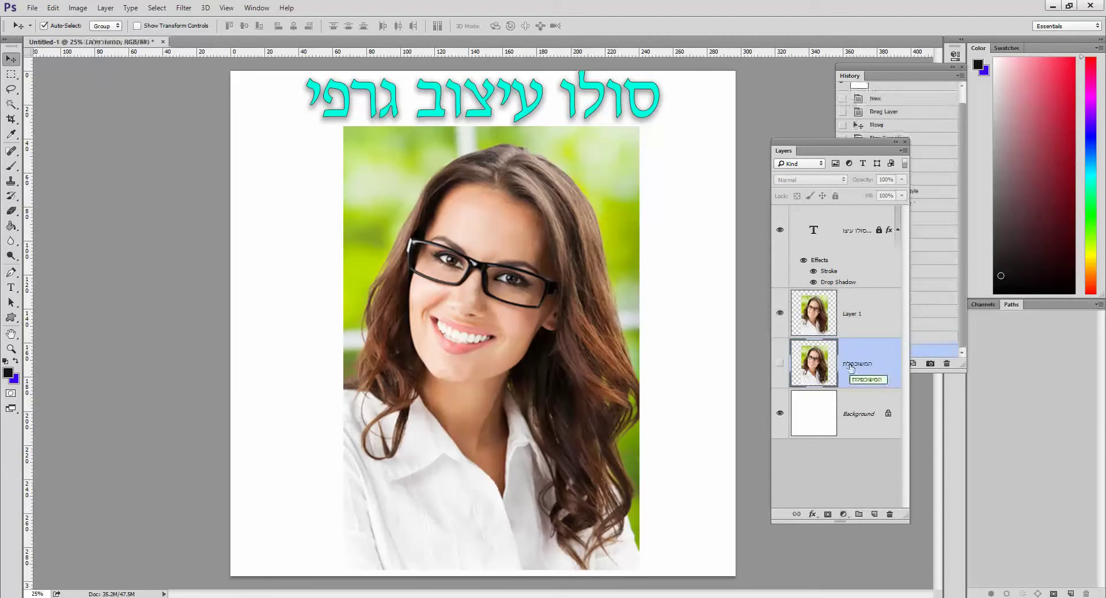
- Delete two vertical and two horizontal full-length strips from Layer 1 with the Rectangular Marquee, splitting the portrait into nine tiles
click(855, 319)
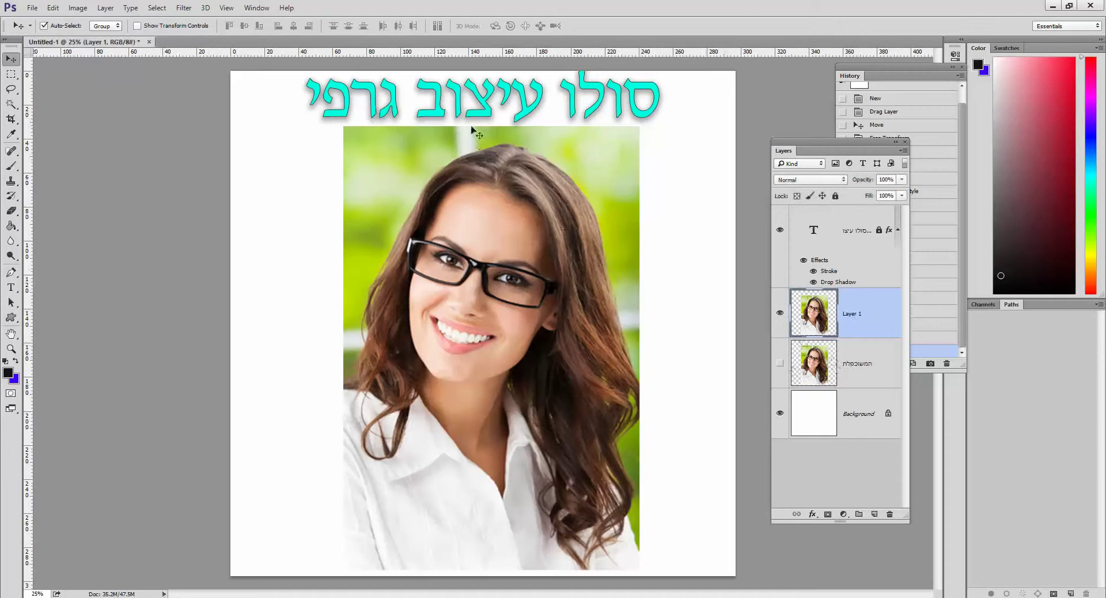
click(11, 73)
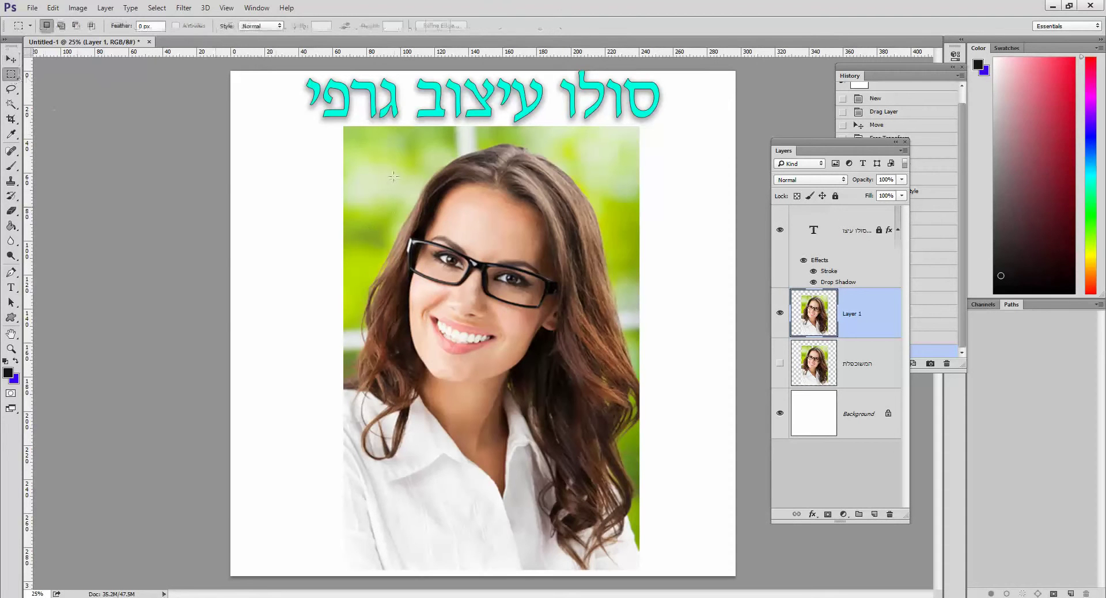
drag(395, 110, 418, 576)
key(Delete)
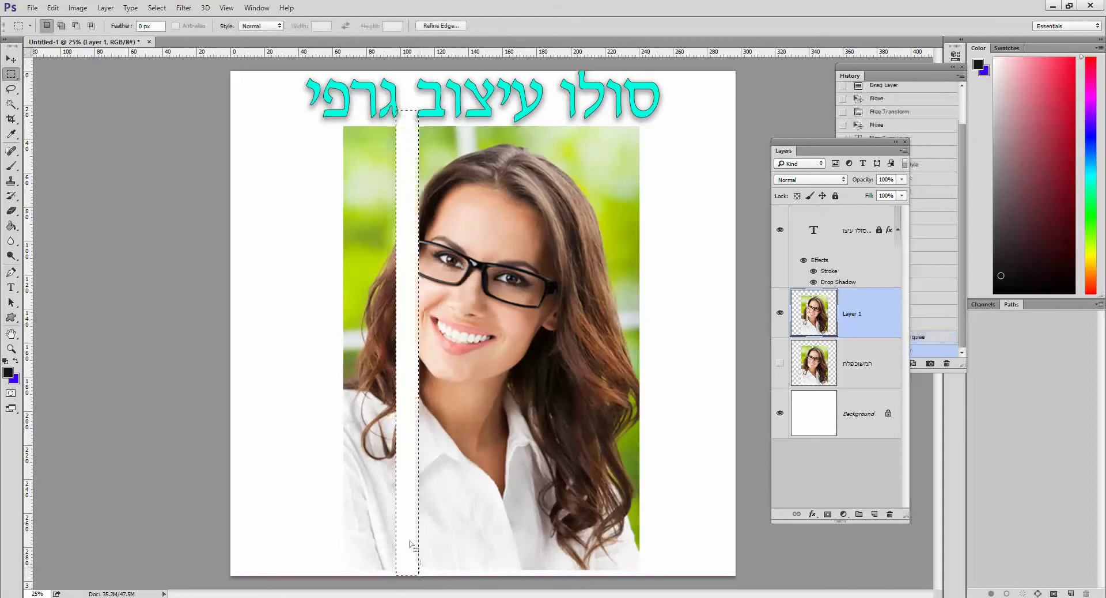
drag(290, 452, 680, 480)
key(Delete)
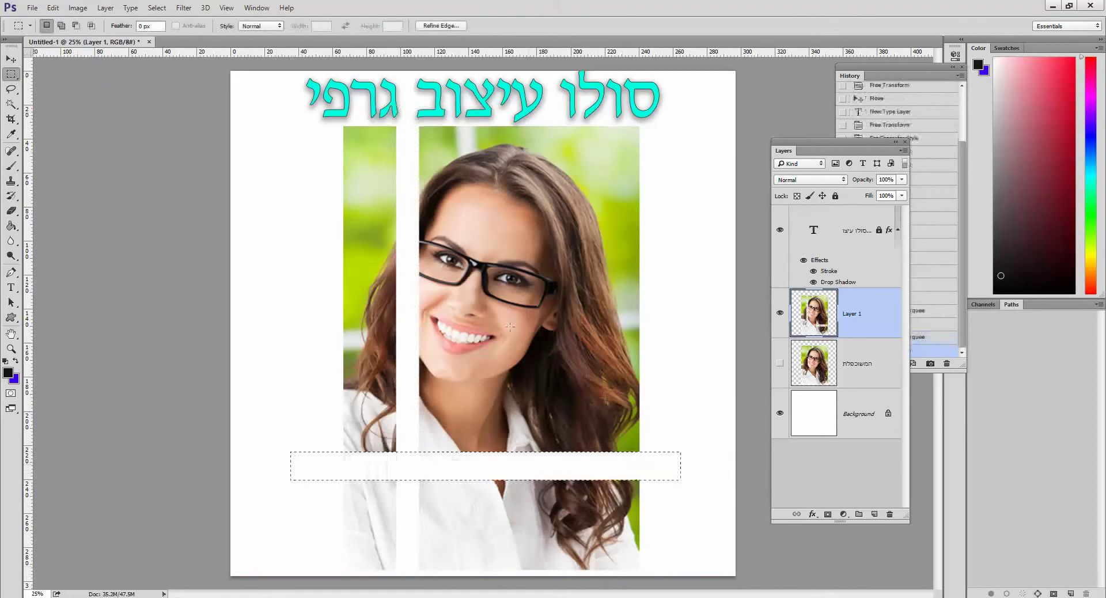
drag(321, 249, 704, 274)
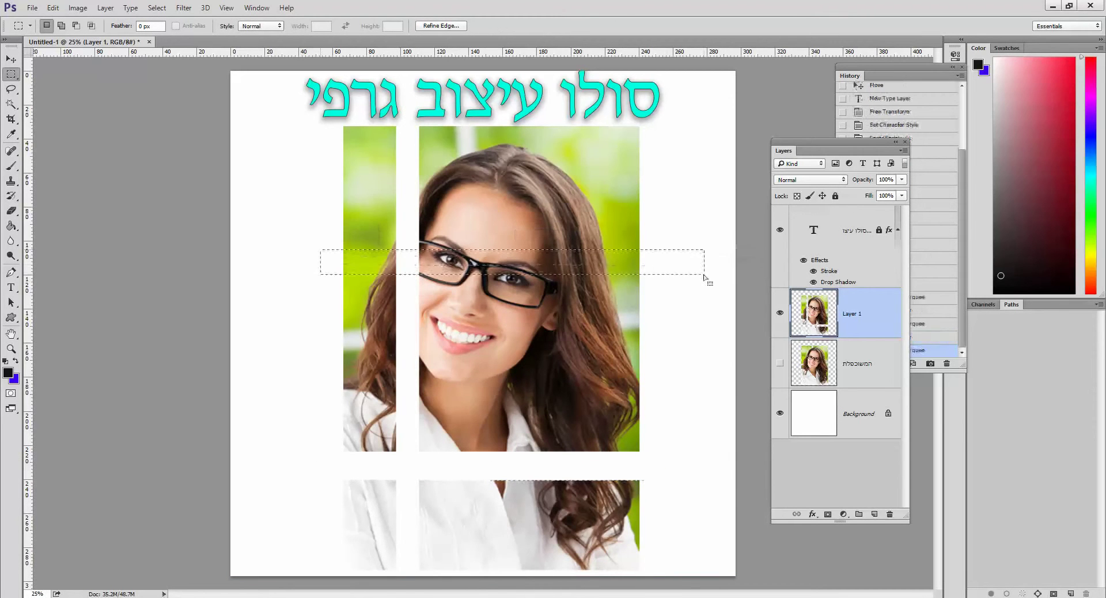
key(Delete)
drag(540, 104, 575, 576)
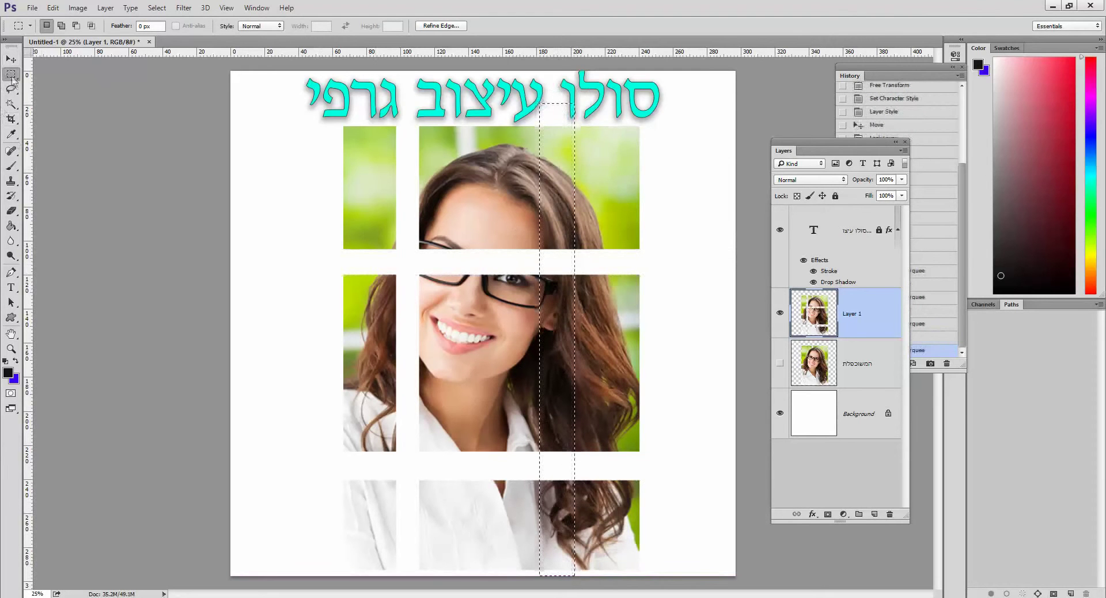
key(Delete)
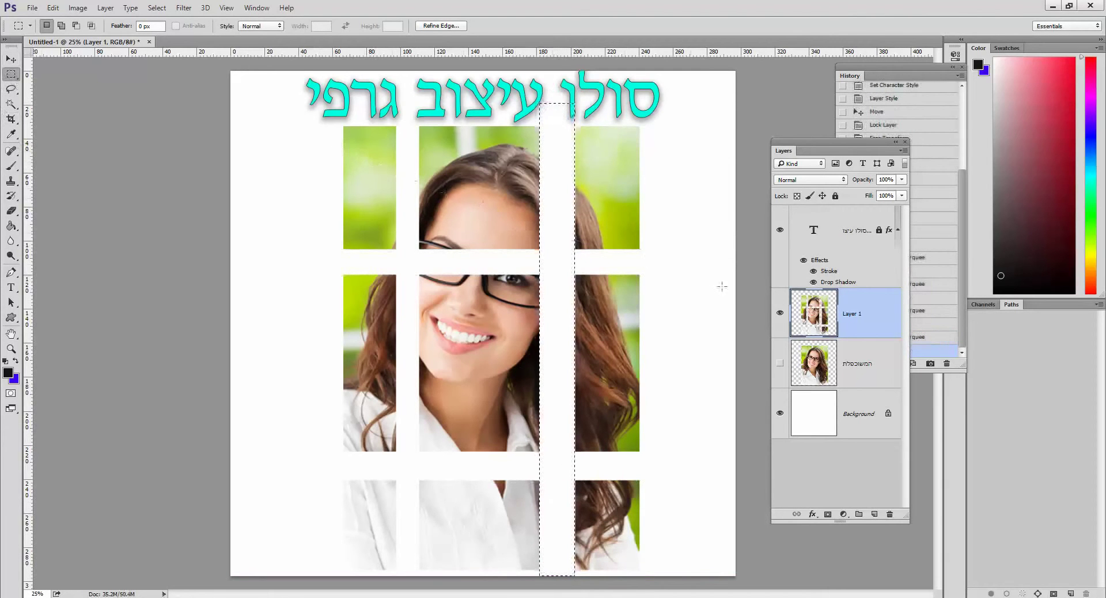
- Load the nine tiles of Layer 1 as a selection and add a new layer named הצללה above it
ctrl+click(814, 320)
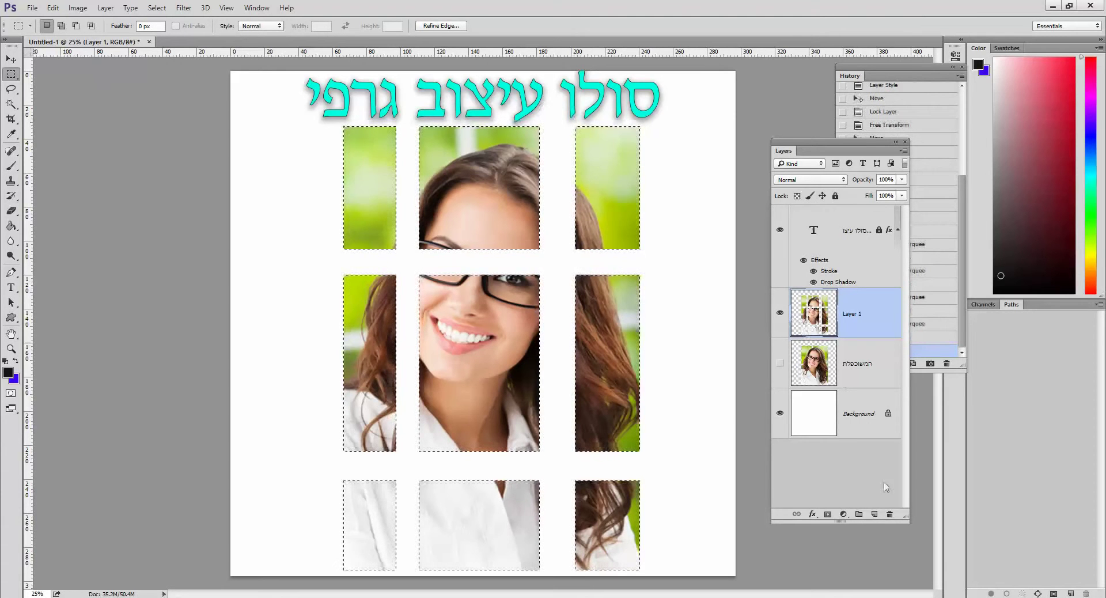
click(875, 514)
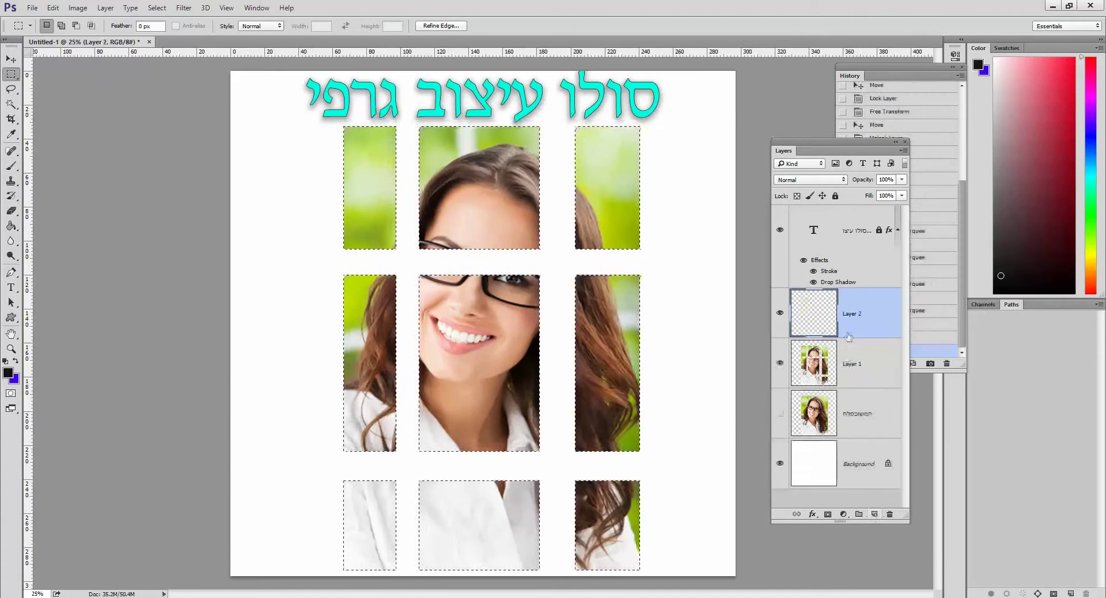
double_click(852, 315)
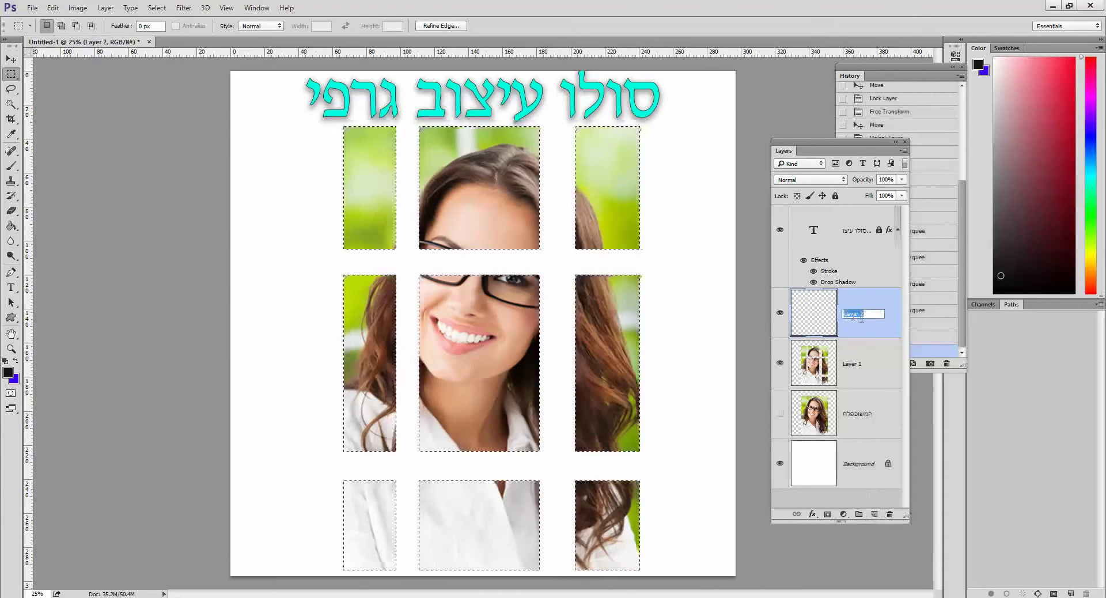
text(הצללה)
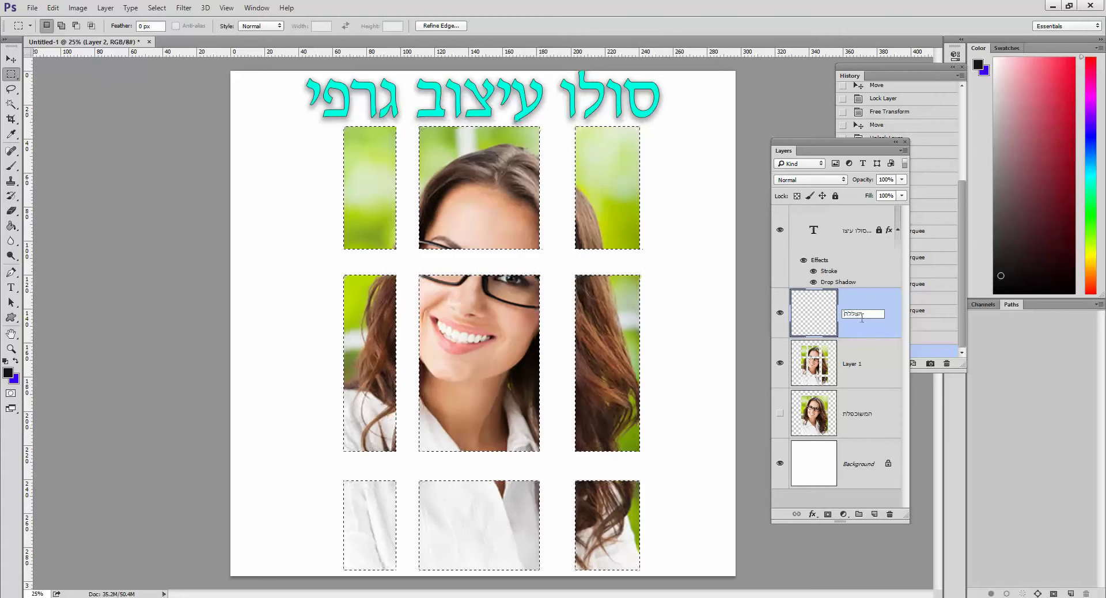
key(Return)
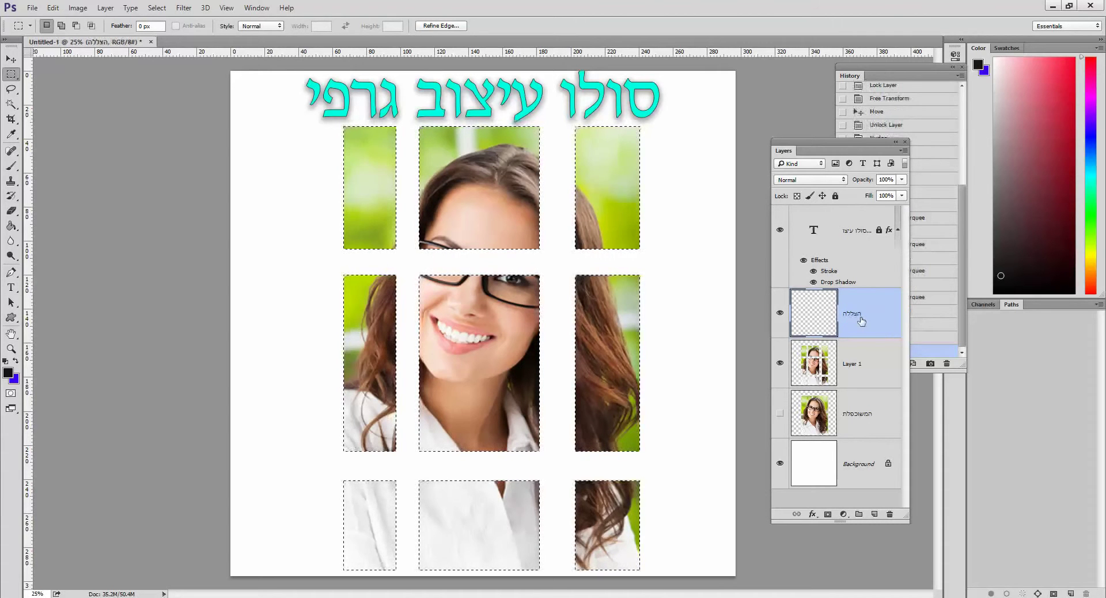
- Feather the tile selection with a radius of 45 pixels
click(153, 9)
mouse_move(182, 157)
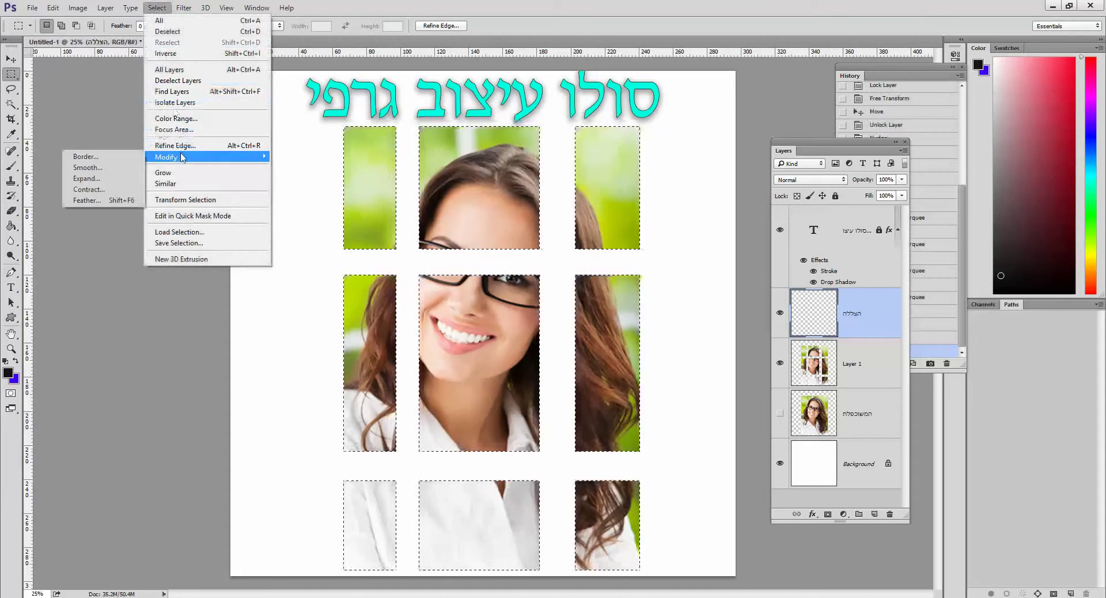
click(87, 200)
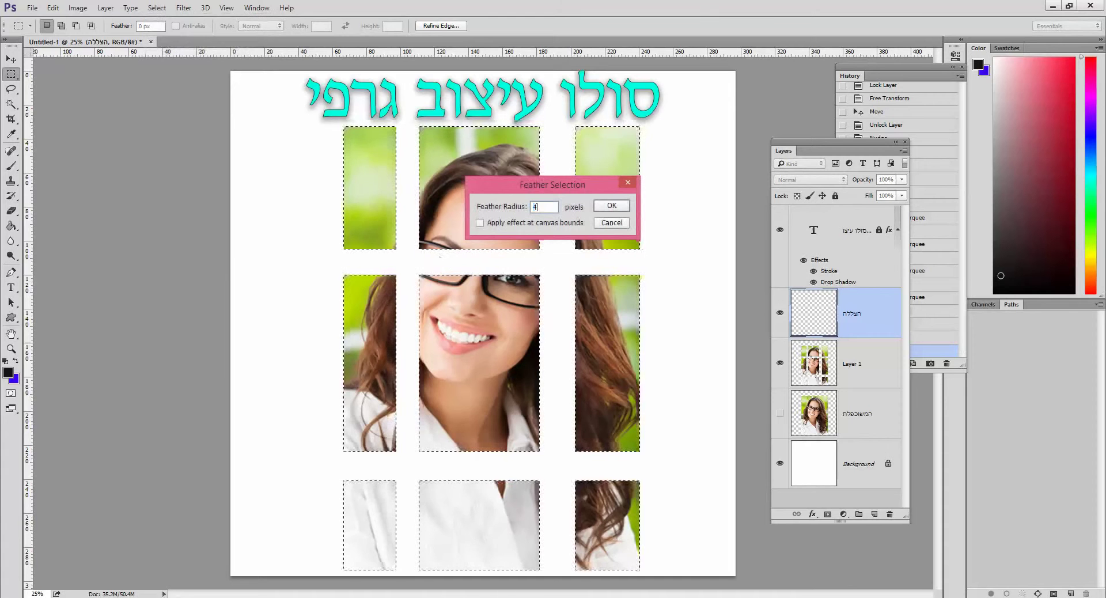
text(45)
key(Return)
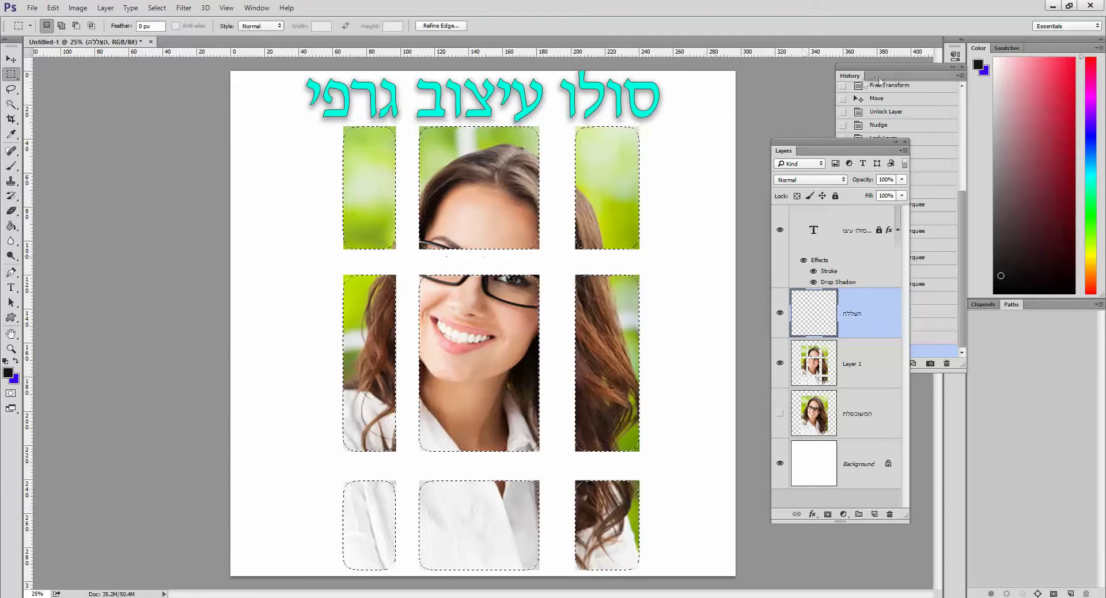
- Fill the feathered selection on the הצללה layer with black in Normal mode at 100% opacity, then deselect
drag(863, 77, 108, 104)
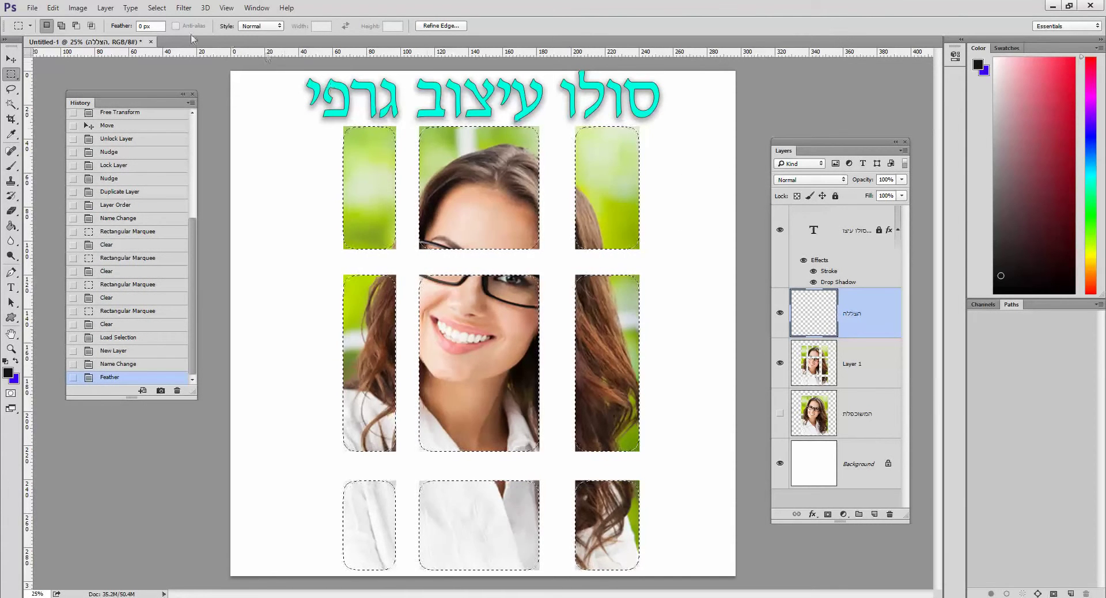
click(52, 7)
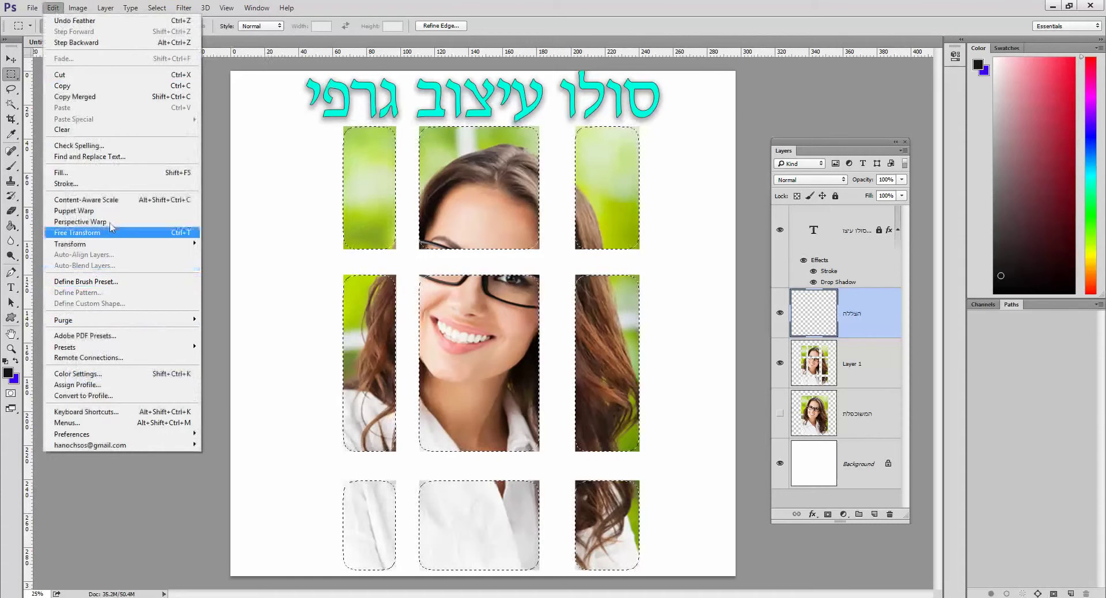
click(153, 173)
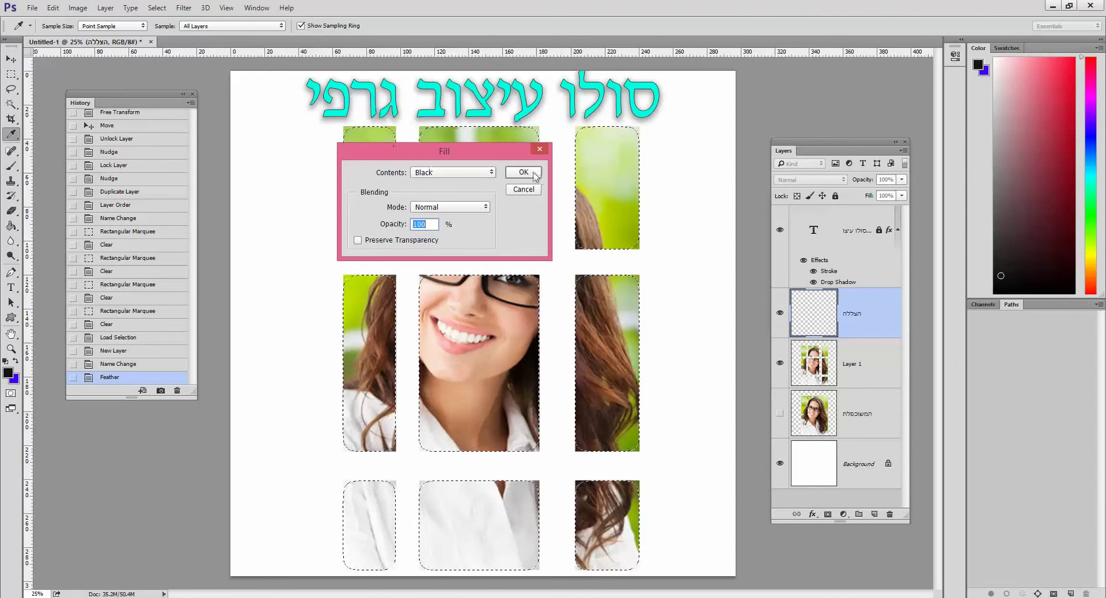
click(523, 173)
key(m)
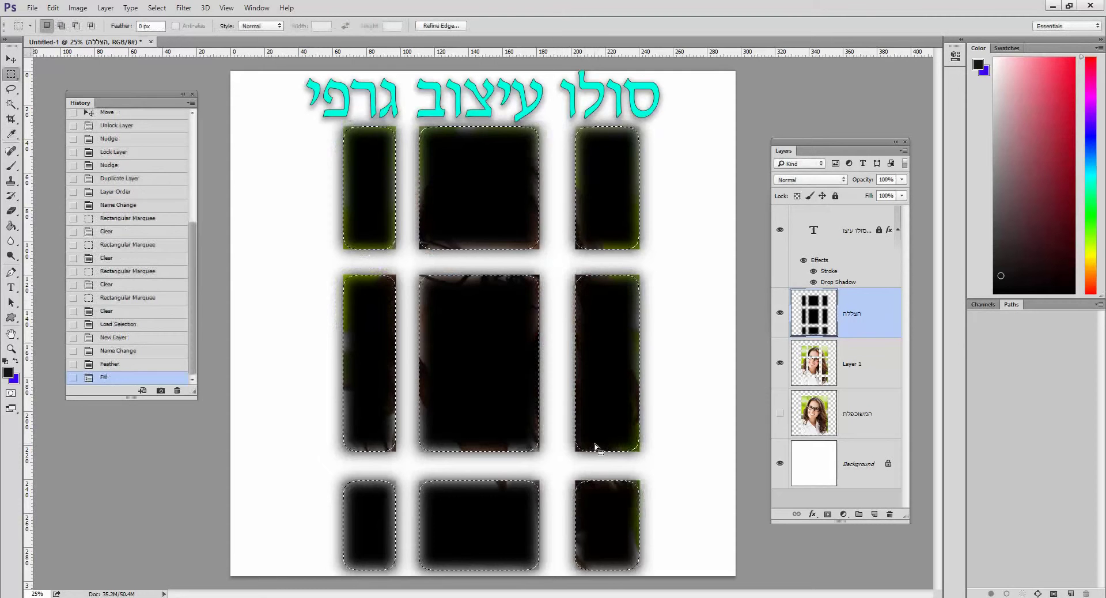
click(157, 8)
click(173, 31)
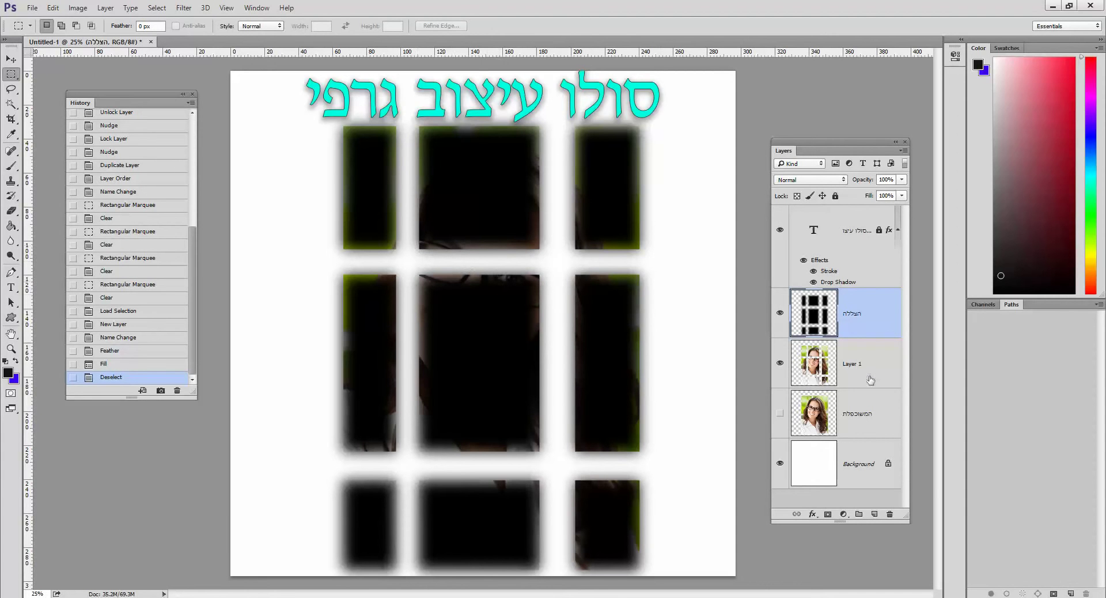
- Move Layer 1 above the הצללה layer and make the המשוכפלת layer visible
drag(870, 380, 864, 301)
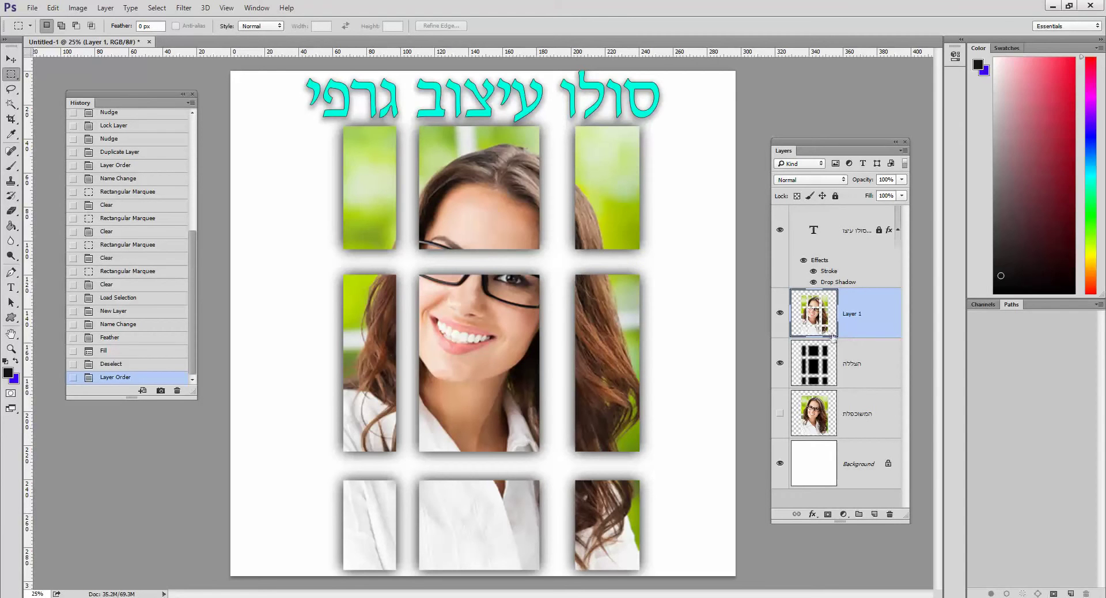
click(780, 415)
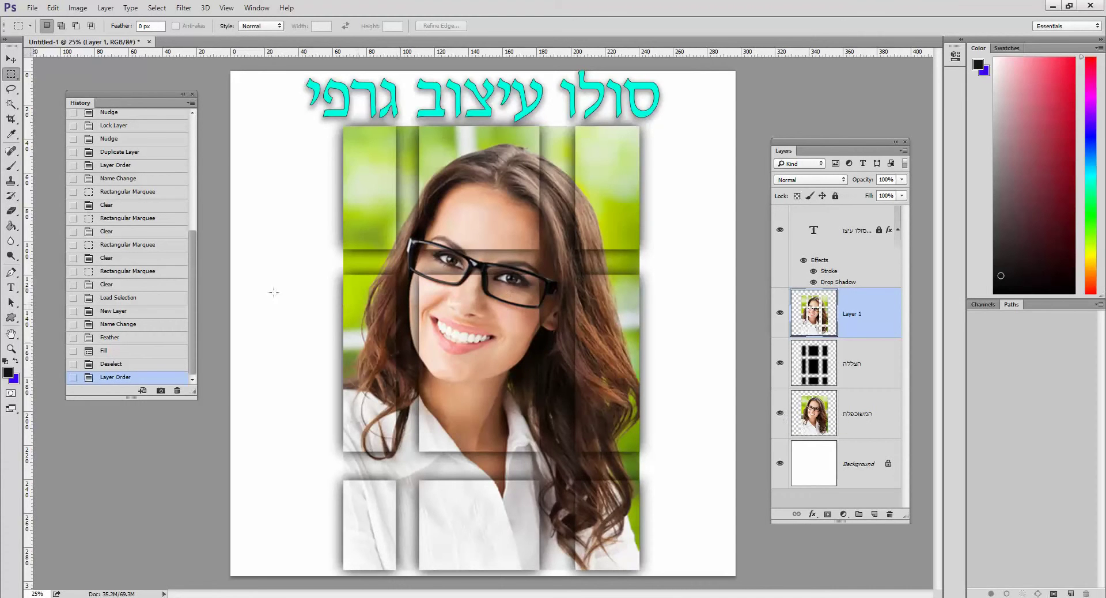
- Duplicate the הצללה layer to intensify the shadows around the photo tiles
key(z)
click(441, 331)
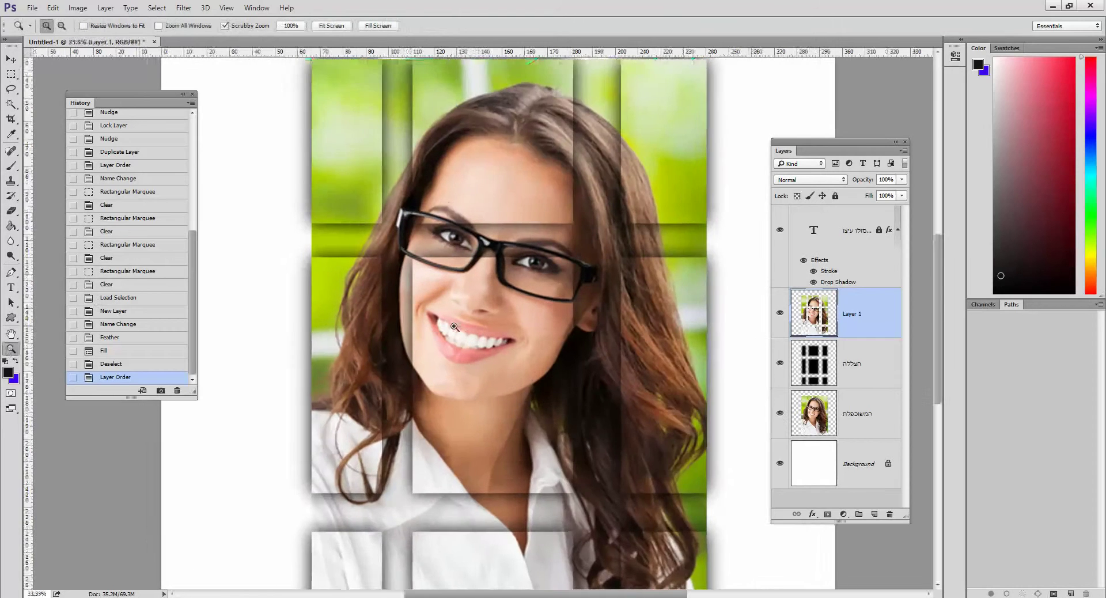
click(441, 331)
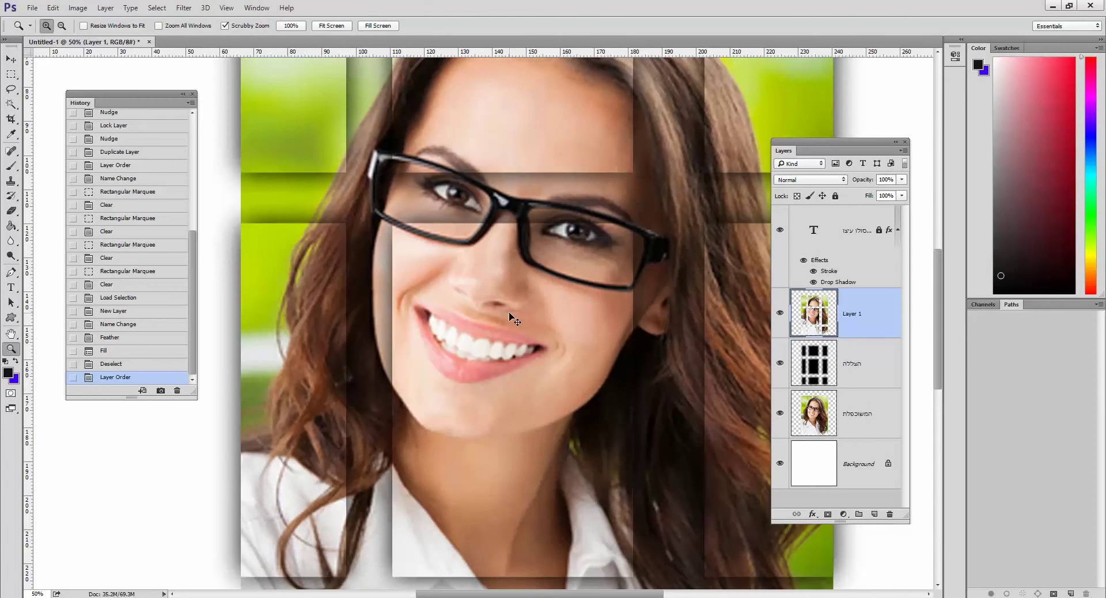
key(ctrl+0)
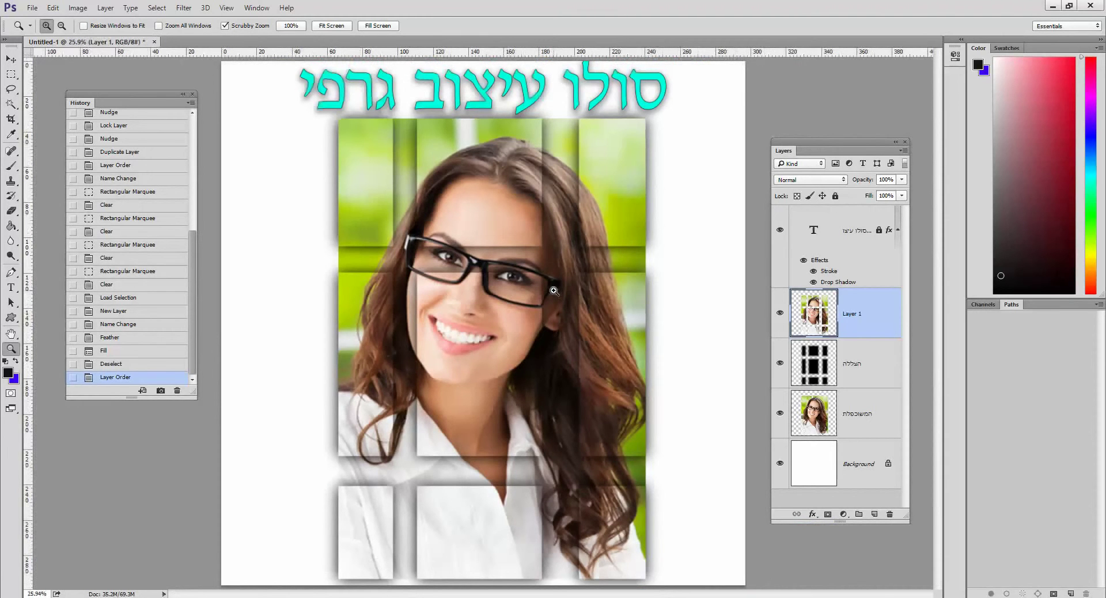
click(873, 364)
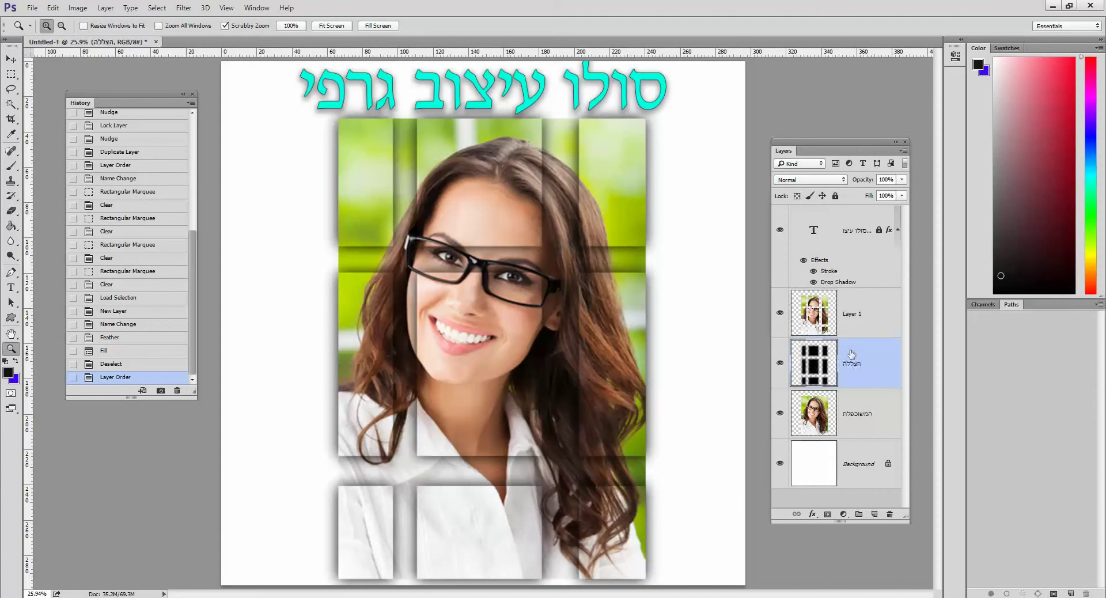
drag(851, 355, 875, 512)
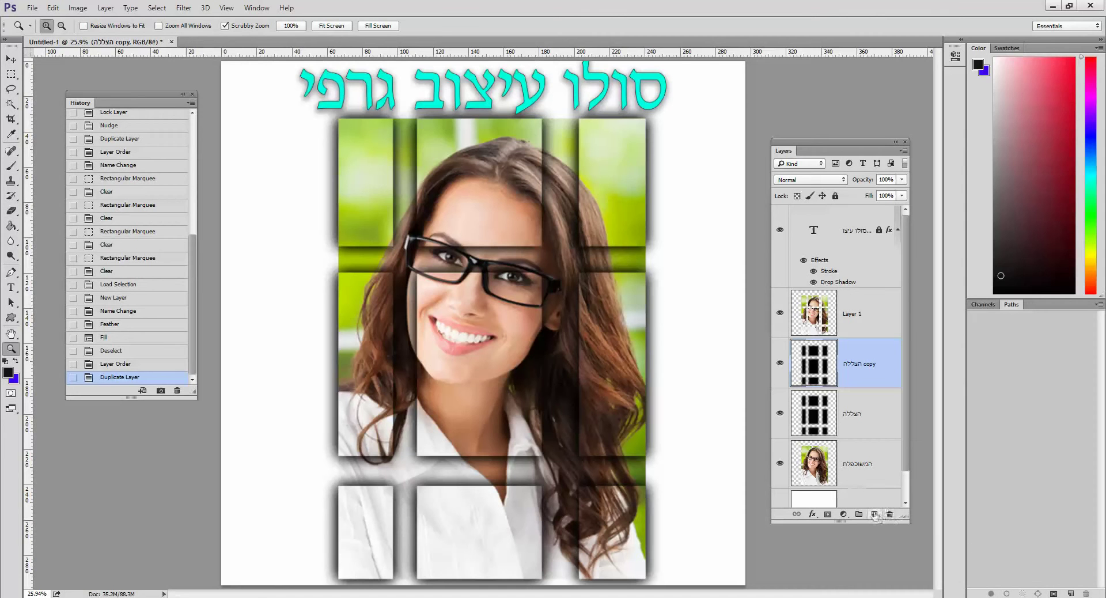
- Crop the document tightly to the outer edges of the tiled portrait, leaving out the title text and white margins
click(10, 118)
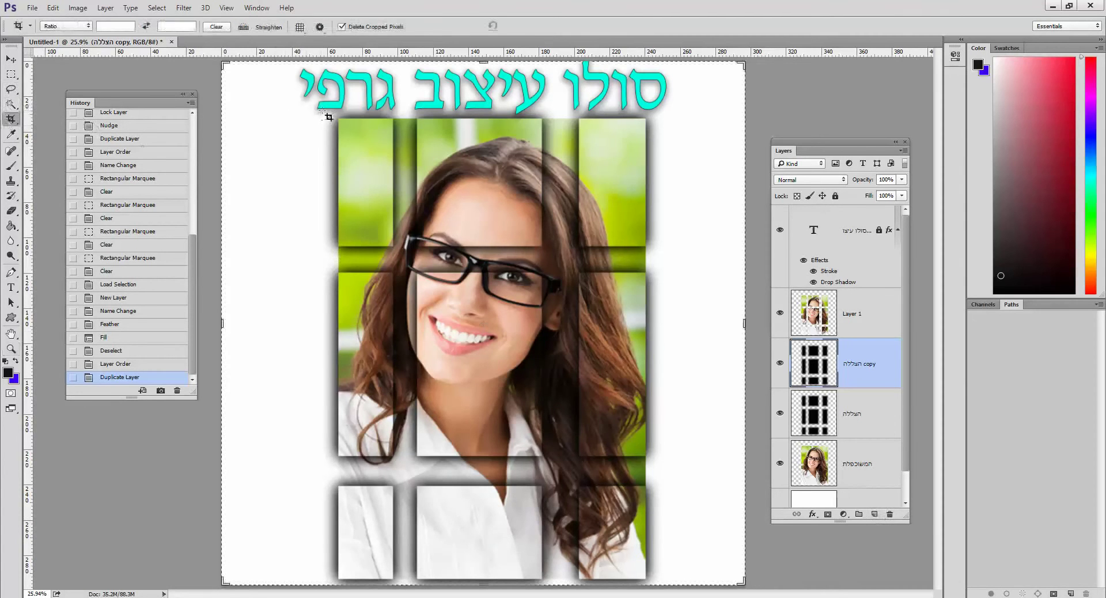
drag(340, 121, 646, 575)
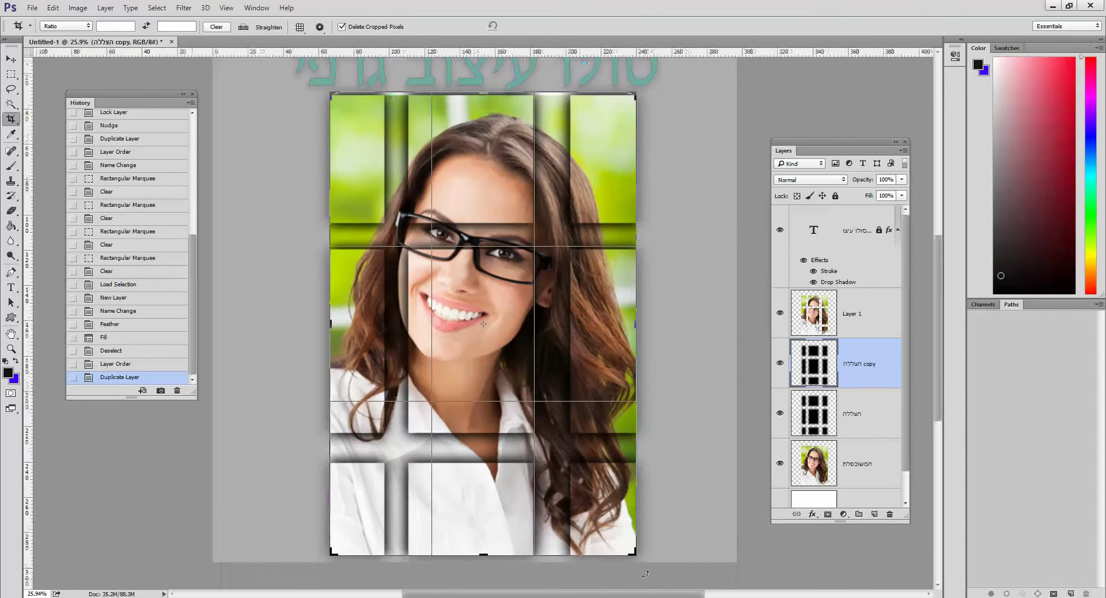
key(Return)
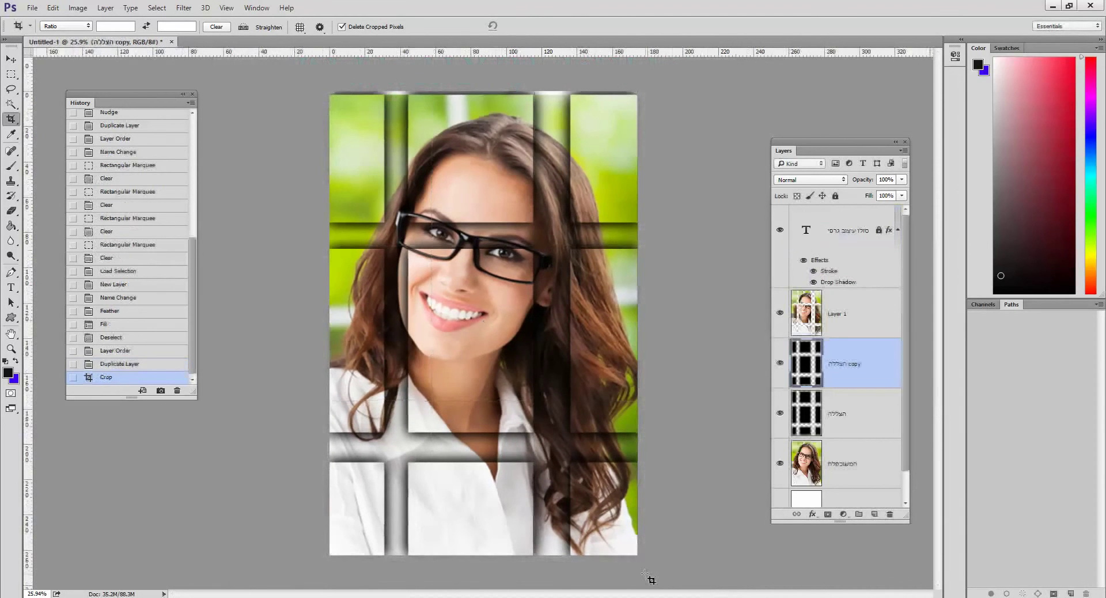
key(ctrl)
key(ctrl+0)
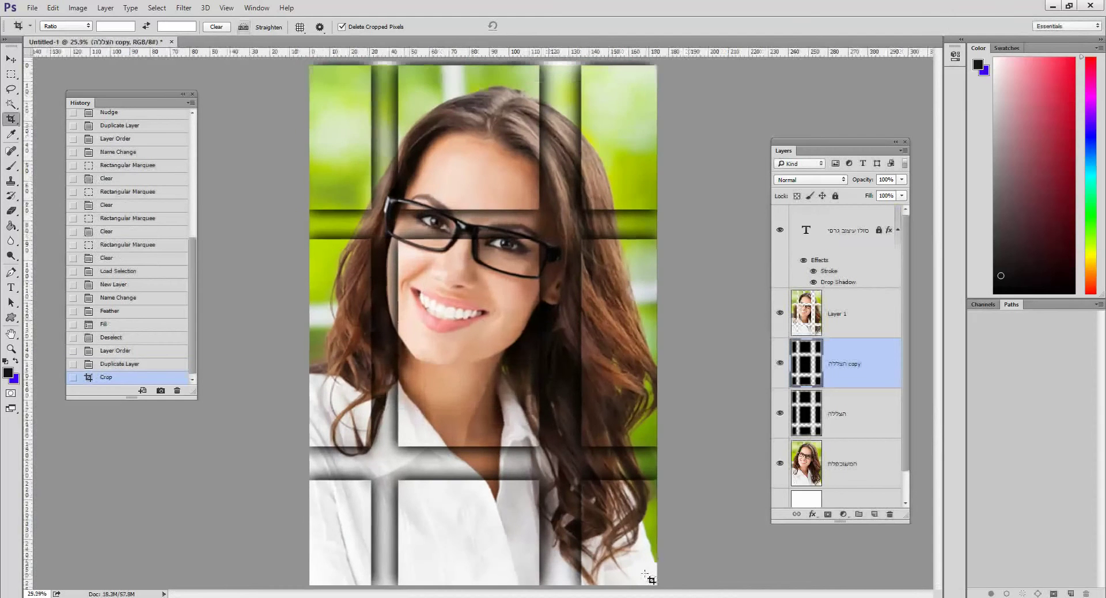
- Add a new layer above the text layer and draw a rectangular selection around almost the whole portrait
click(873, 514)
drag(864, 368, 855, 219)
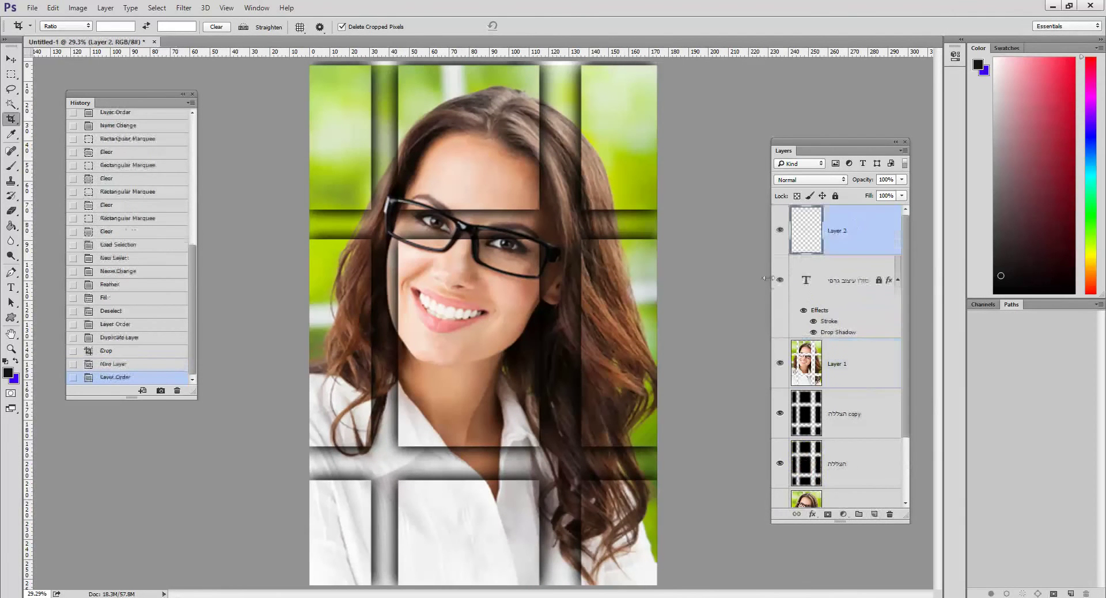
click(11, 74)
drag(310, 68, 668, 592)
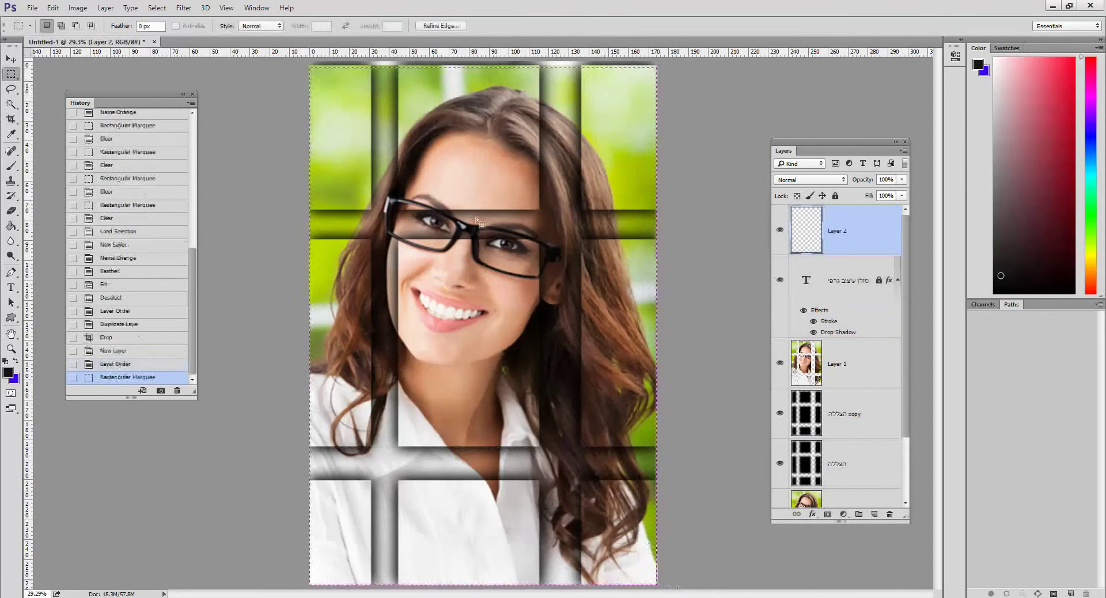
- Stroke the rectangular selection on Layer 2 with a 100 px near-black line at Center location, then deselect
click(51, 8)
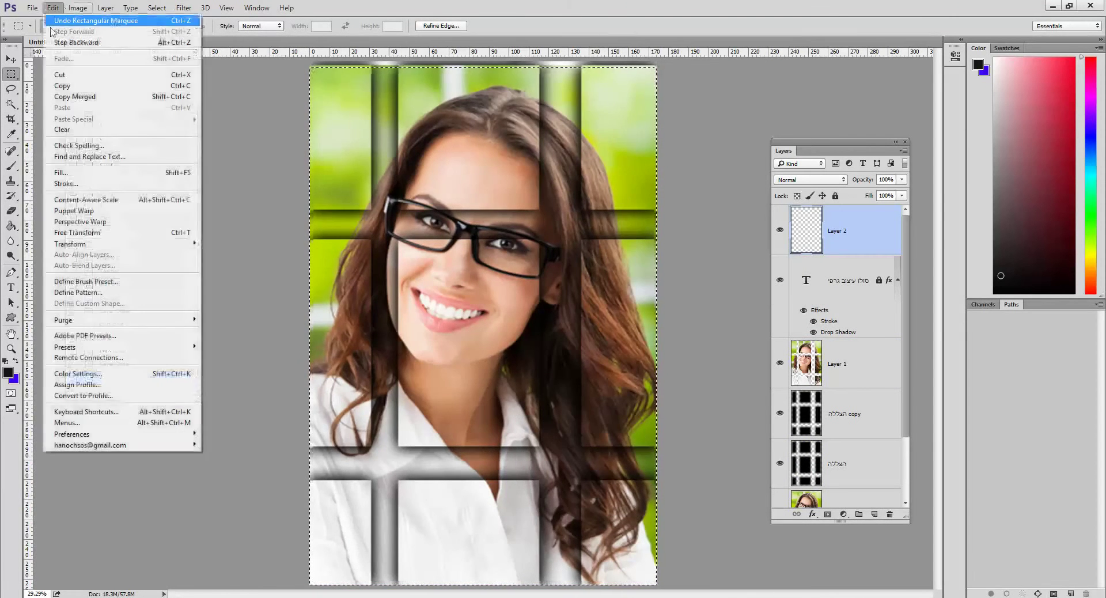
click(63, 182)
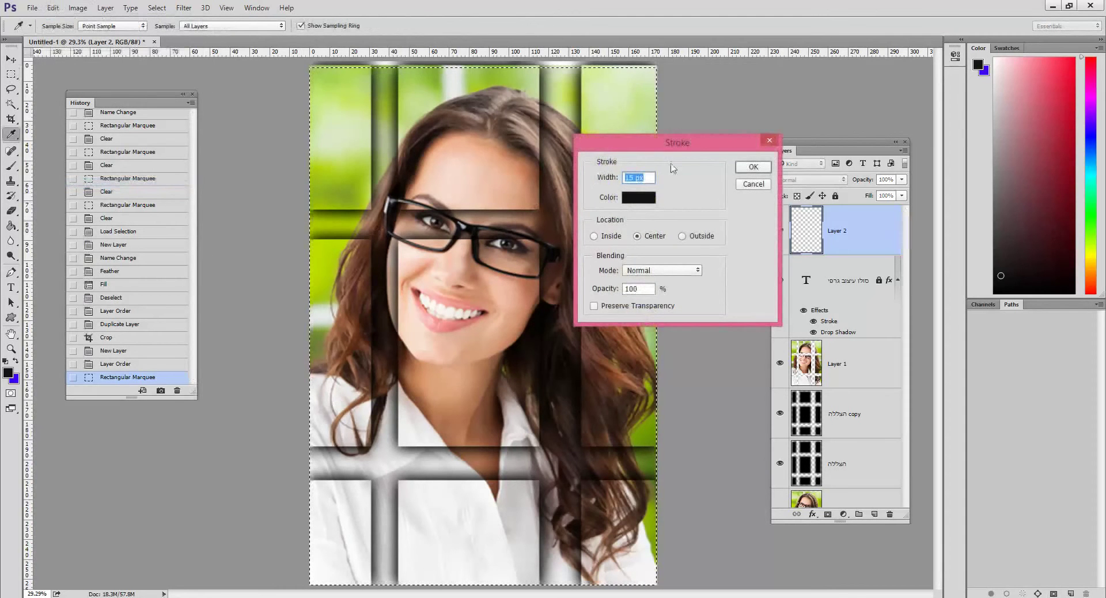
text(1)
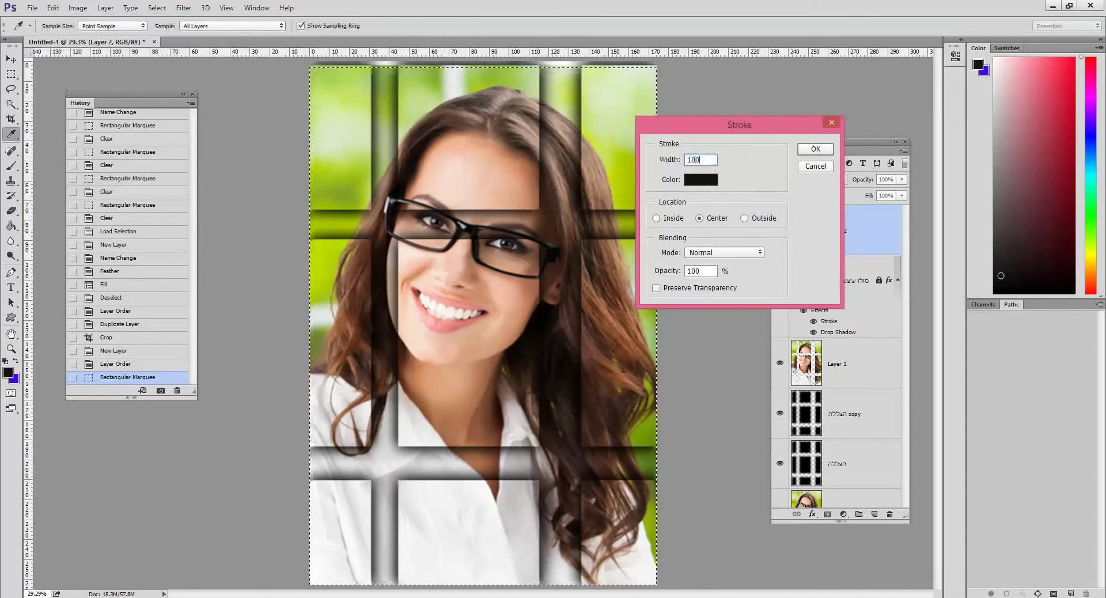
text(00)
key(Return)
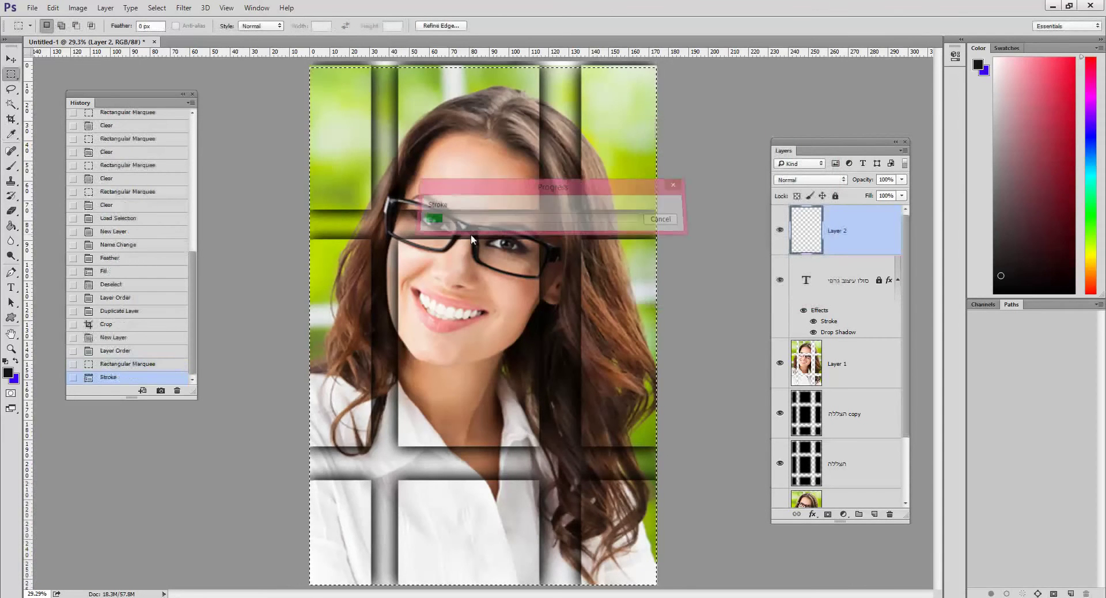
key(ctrl+d)
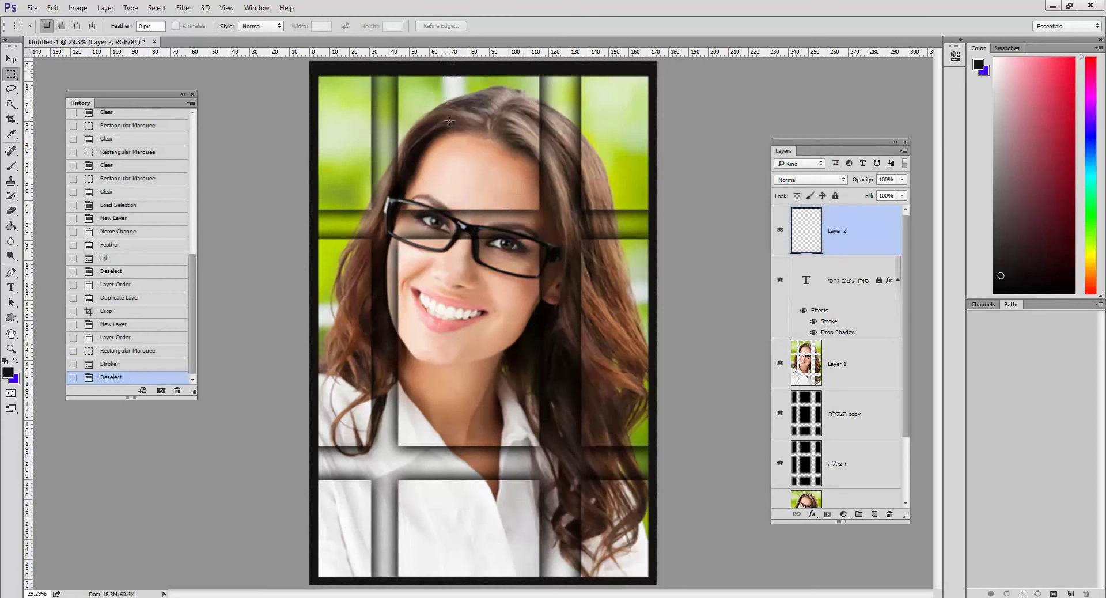
- Undo the dark stroke and stroke the same selection with 100 px white (ffffff) instead, then deselect
key(ctrl+z)
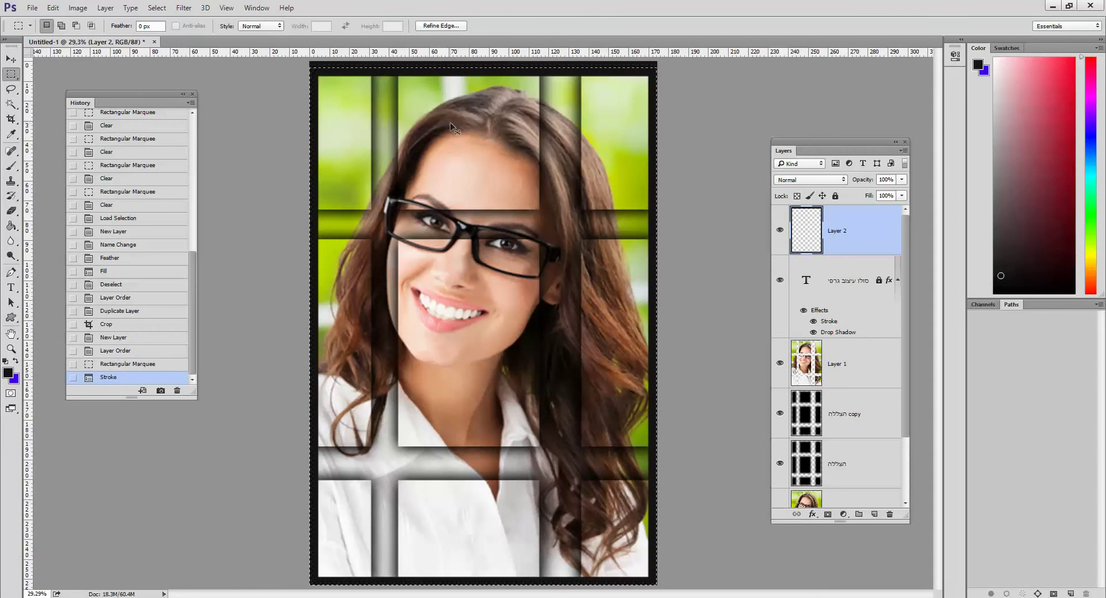
key(ctrl+alt+z)
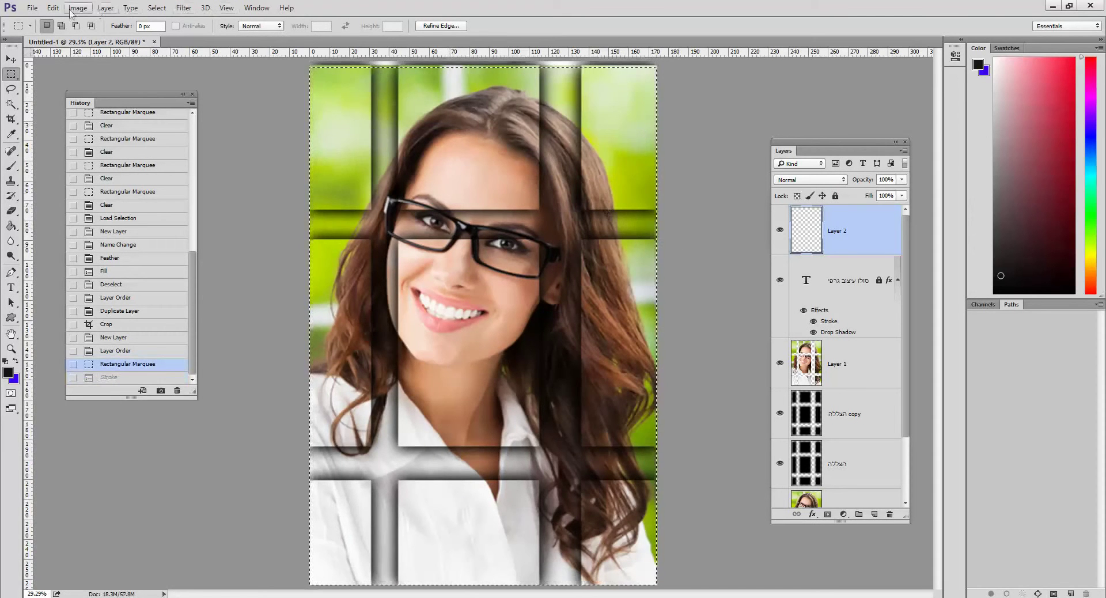
click(52, 8)
click(72, 185)
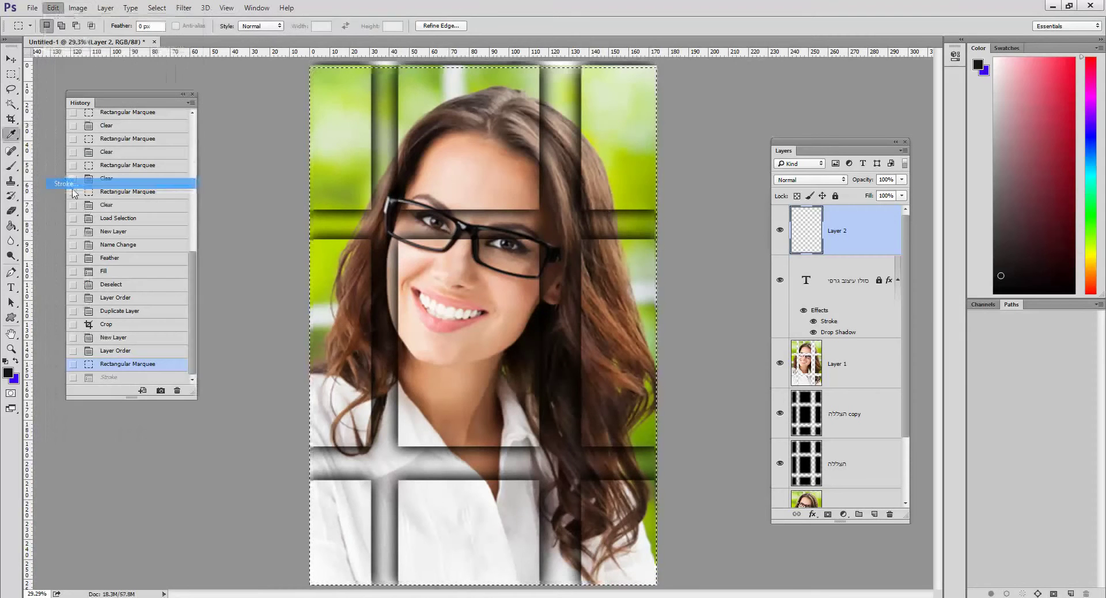
click(708, 179)
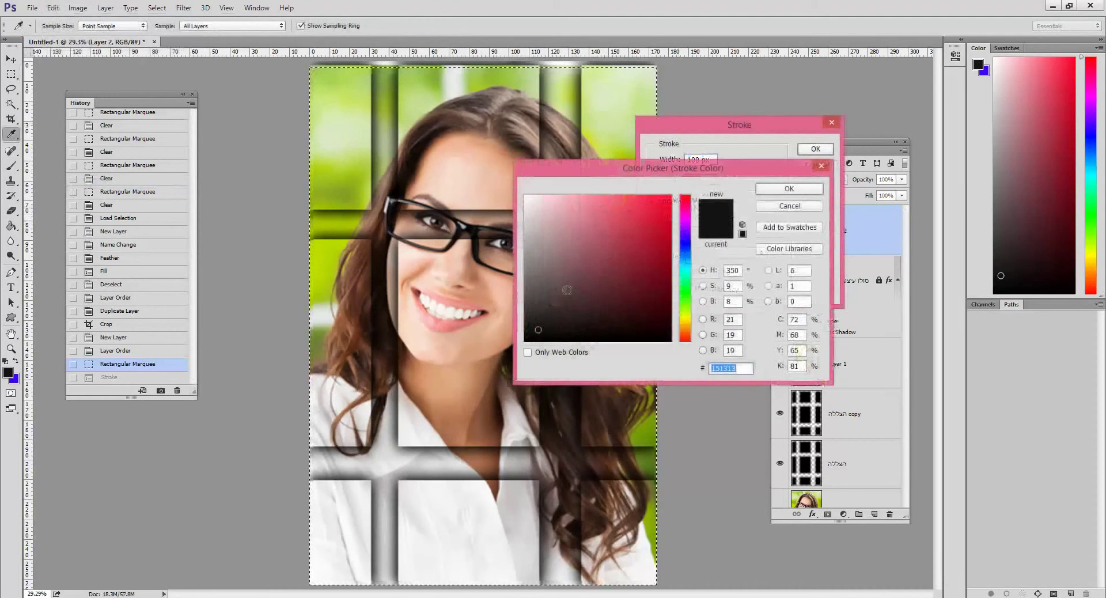
click(525, 196)
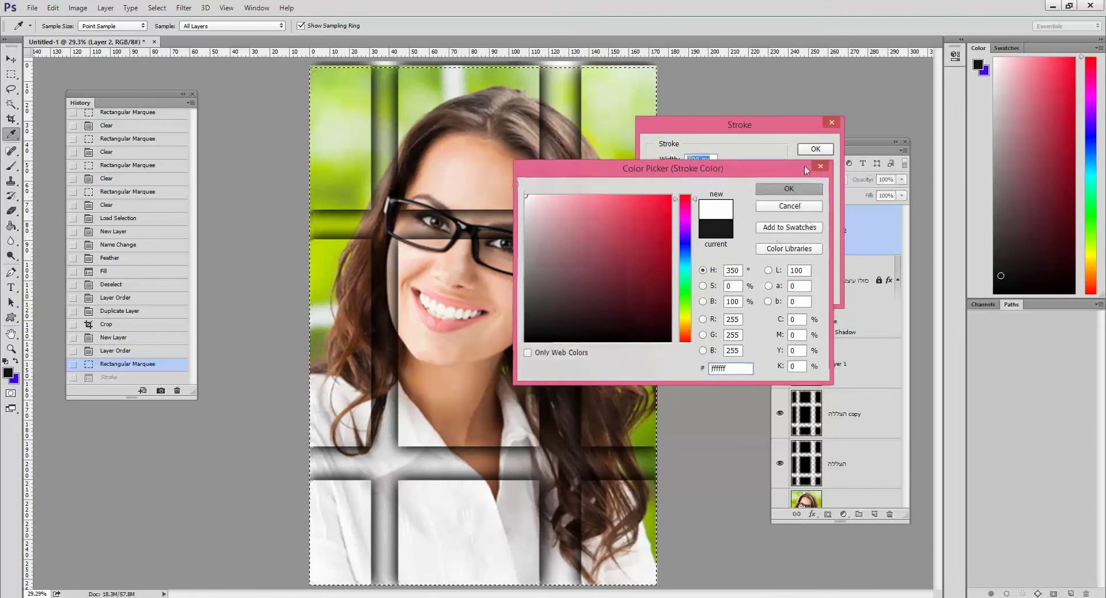
key(Return)
click(815, 149)
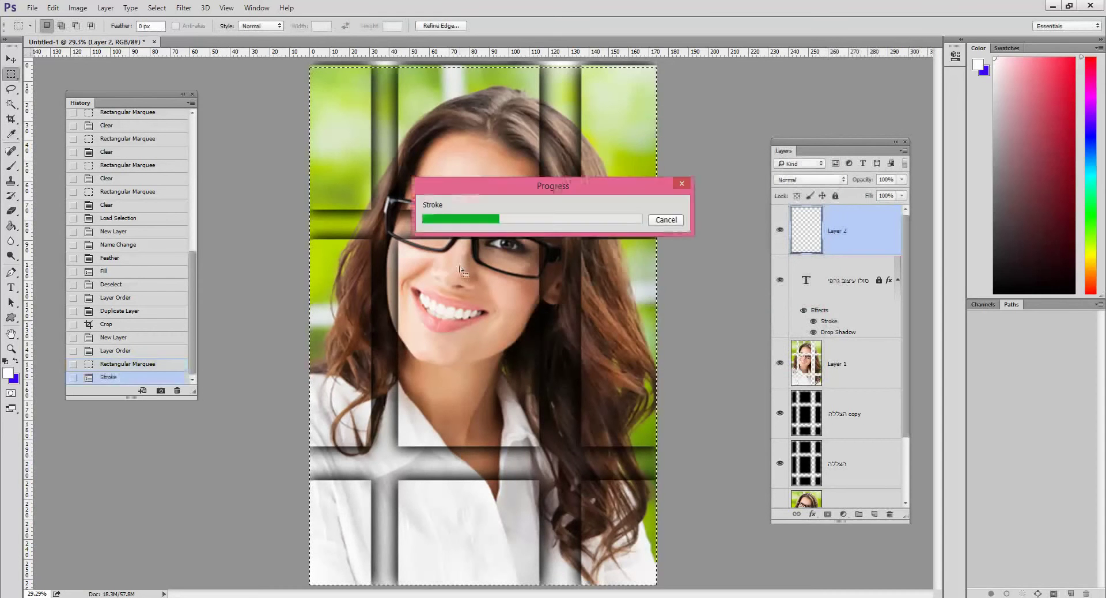
key(ctrl+d)
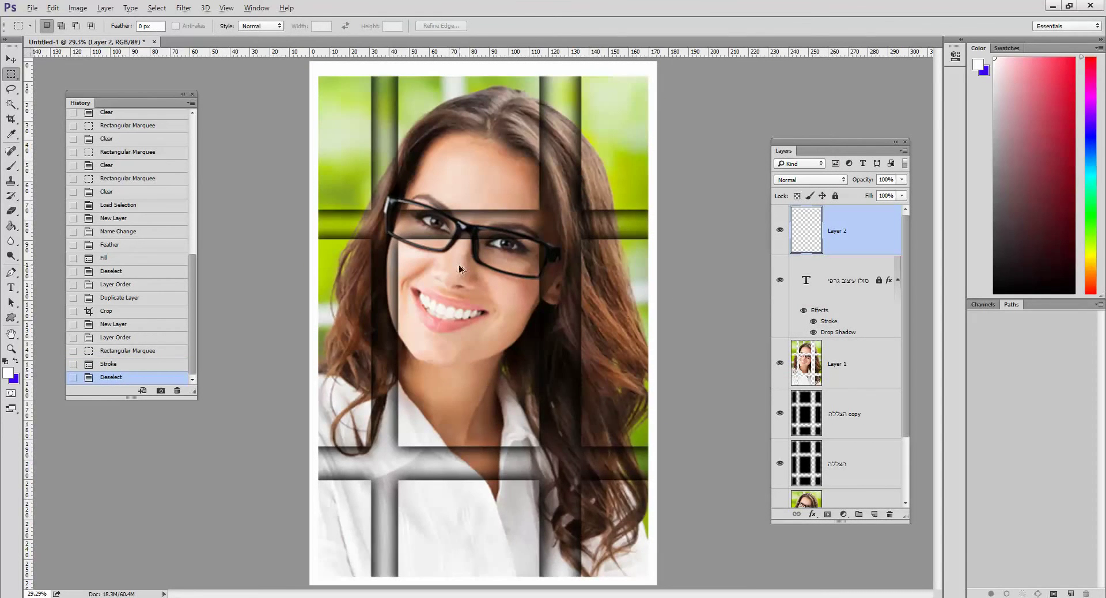
- Delete Layer 2 with the white border and clear the selection
key(ctrl+z)
mouse_move(849, 245)
mouse_down()
mouse_move(849, 303)
mouse_move(899, 492)
mouse_move(890, 514)
mouse_up()
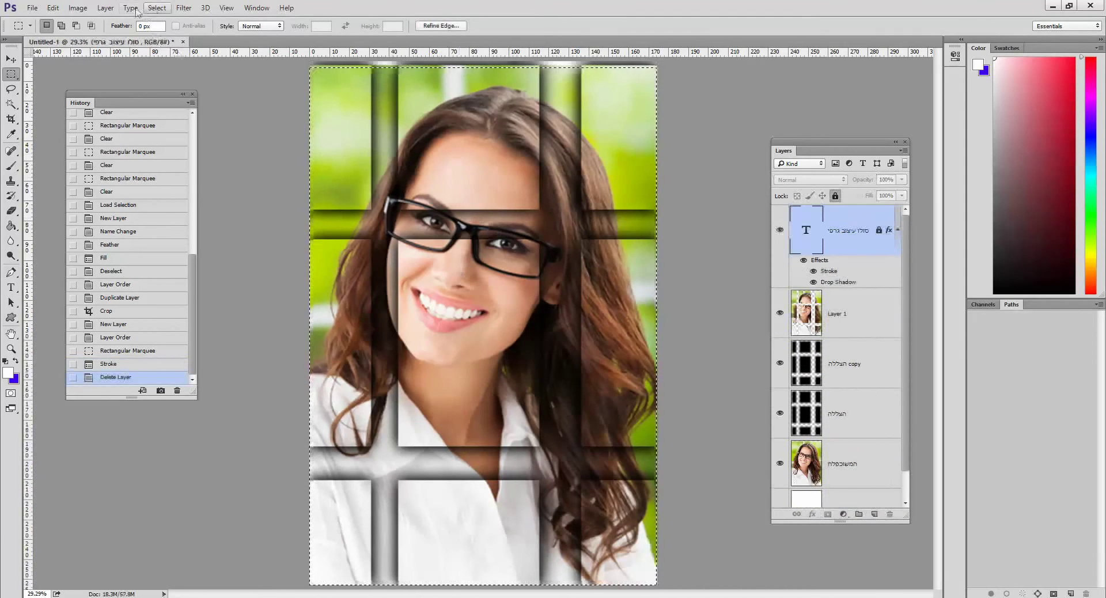
key(ctrl+d)
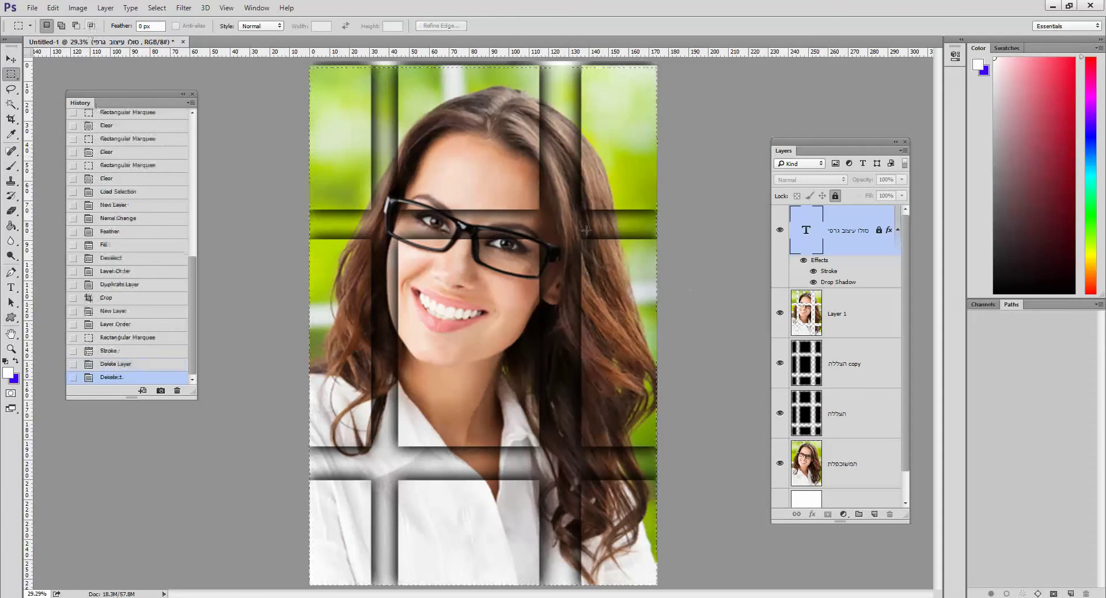
- Add a new layer on top, fill the entire canvas with white in Normal mode at 100% opacity, and deselect
click(874, 514)
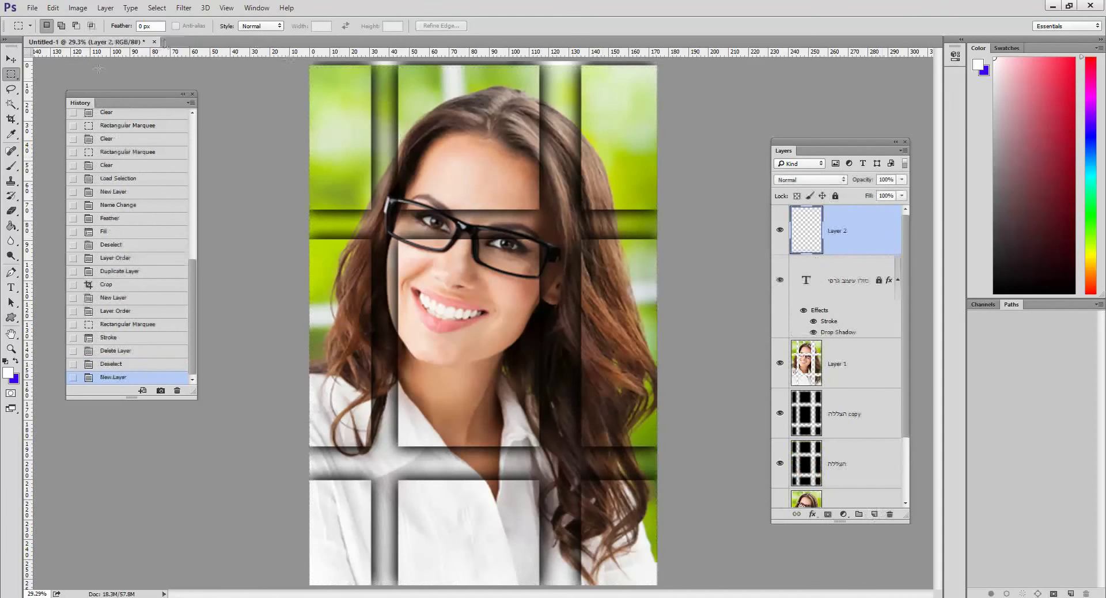
key(ctrl+a)
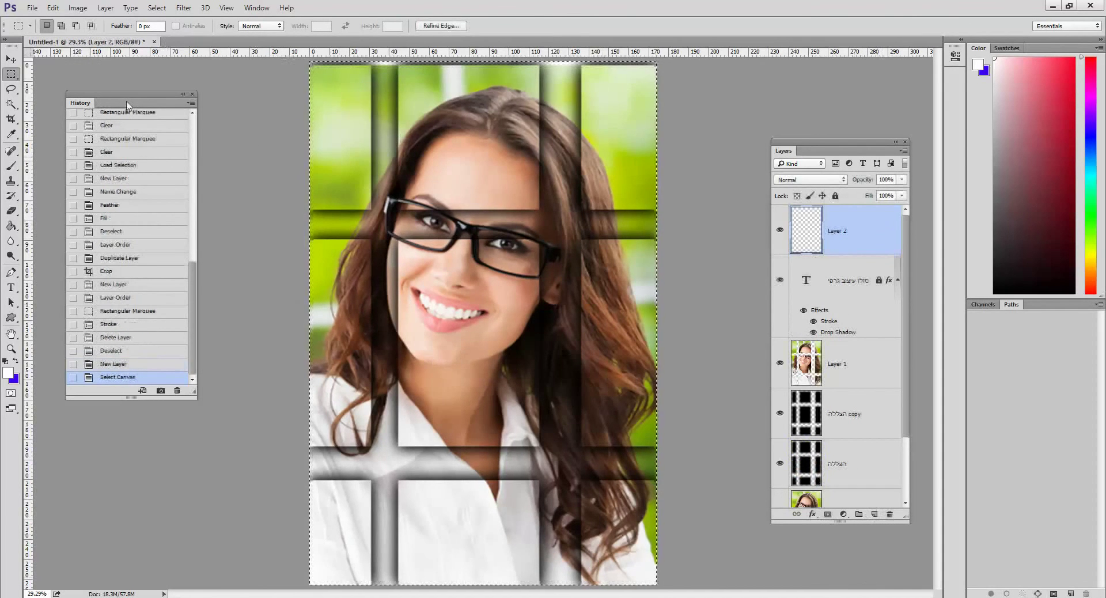
click(53, 7)
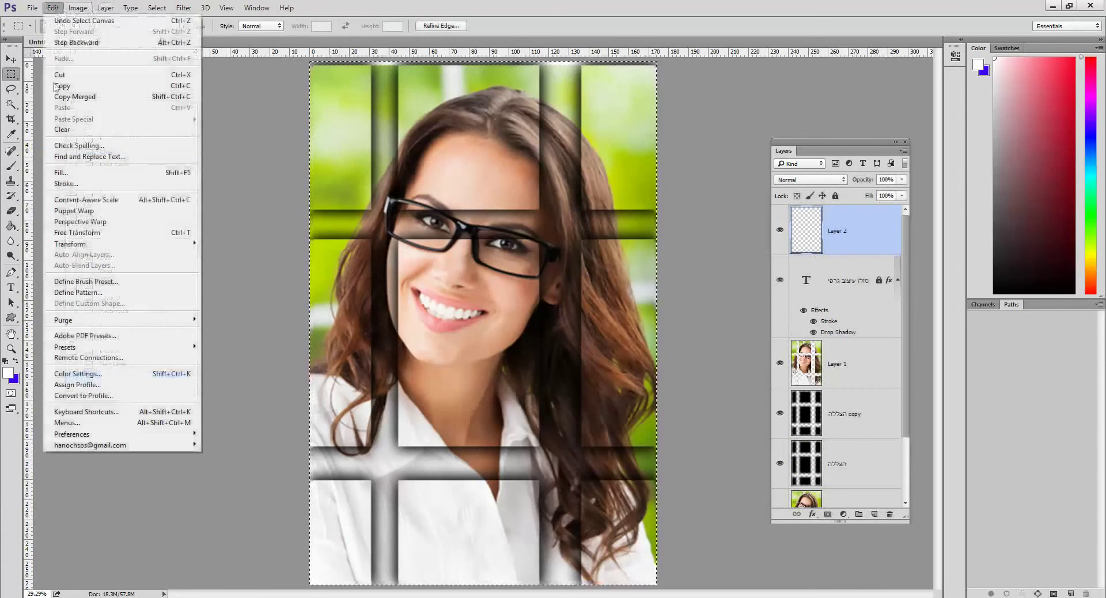
click(57, 172)
click(453, 172)
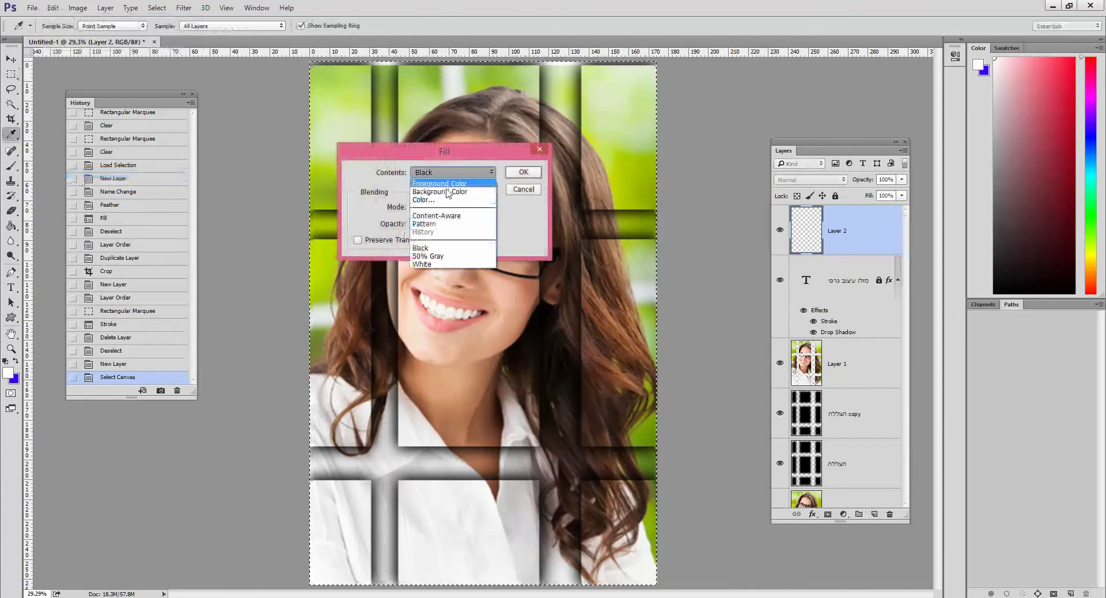
click(443, 264)
click(523, 172)
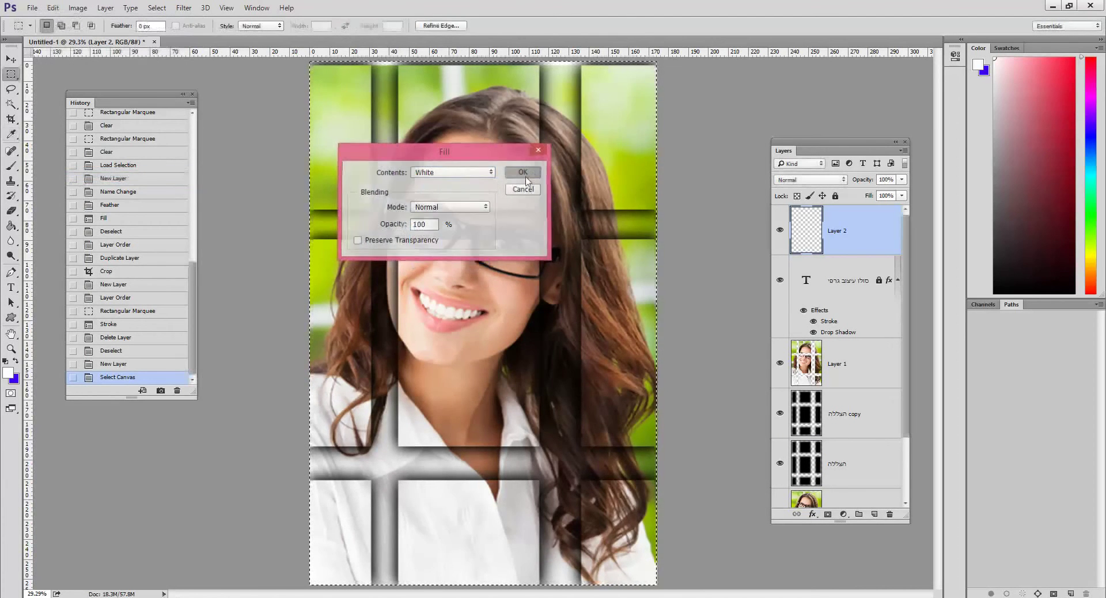
key(m)
click(157, 7)
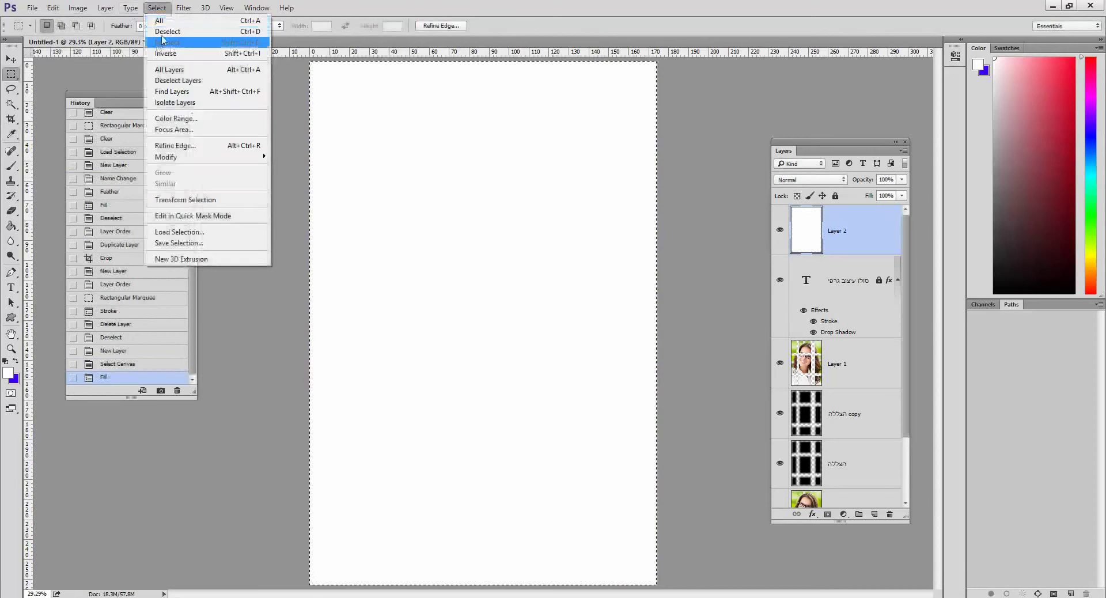
click(167, 31)
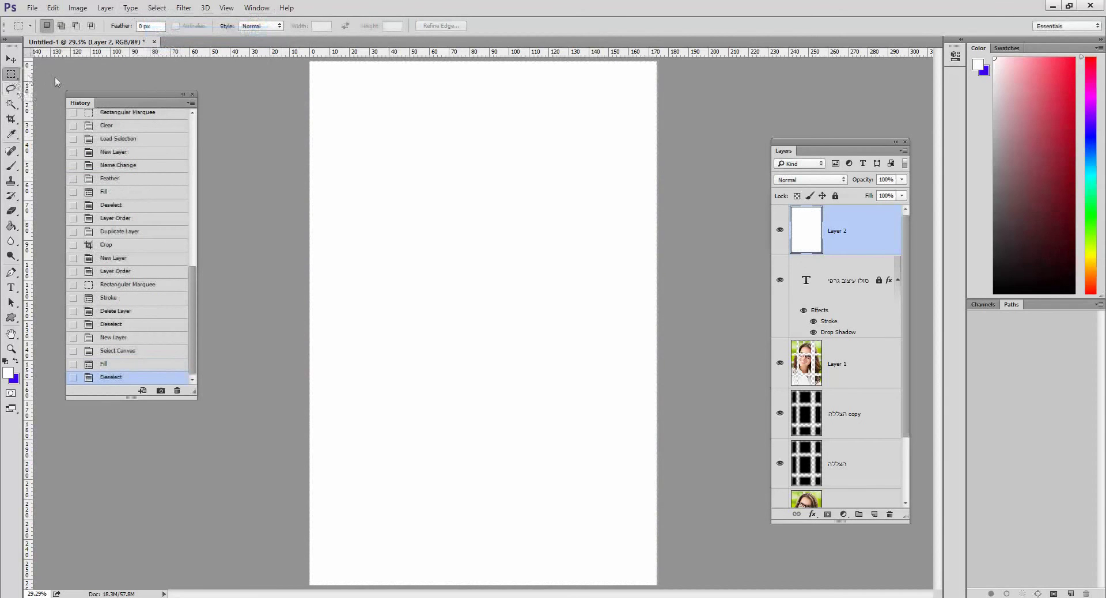
- Draw a rectangular selection inset slightly from all canvas edges and feather it with a radius of 185 pixels
right_click(11, 74)
click(62, 73)
drag(334, 83, 635, 567)
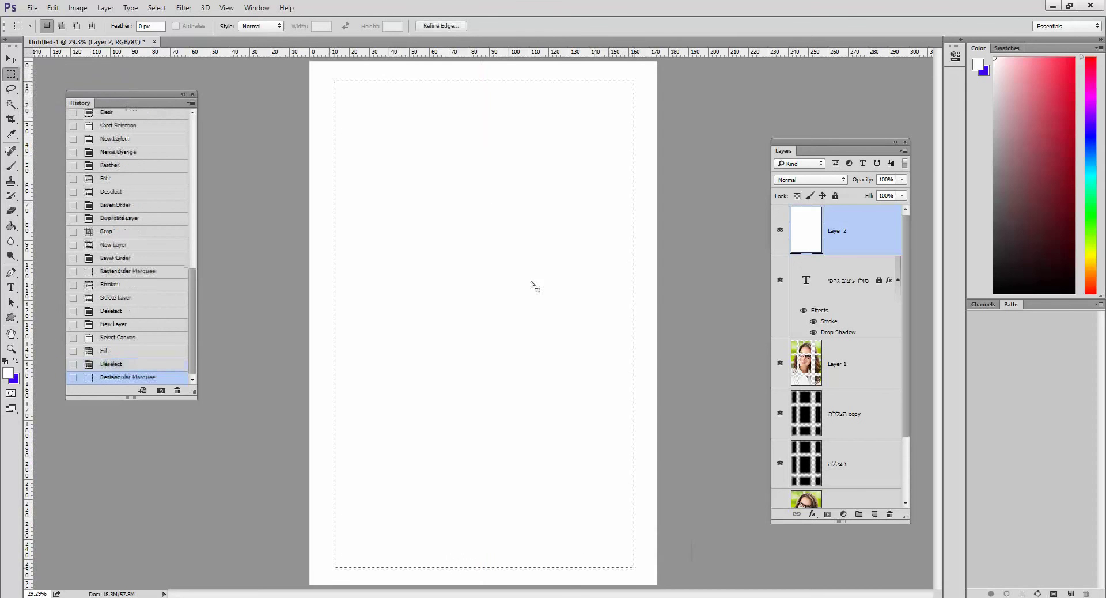
right_click(481, 162)
click(507, 194)
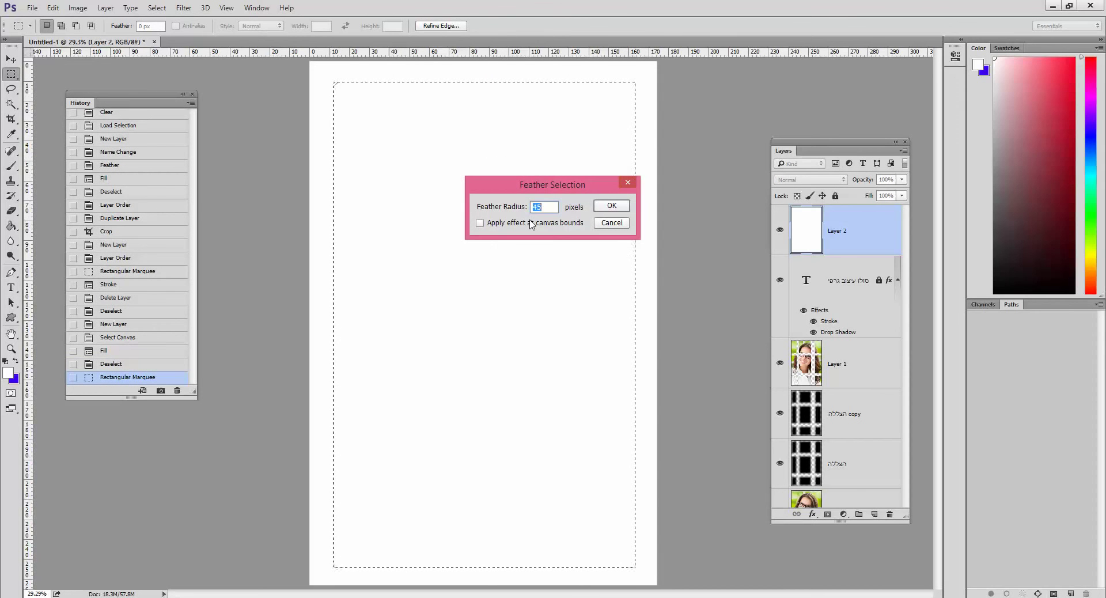
text(185)
key(Return)
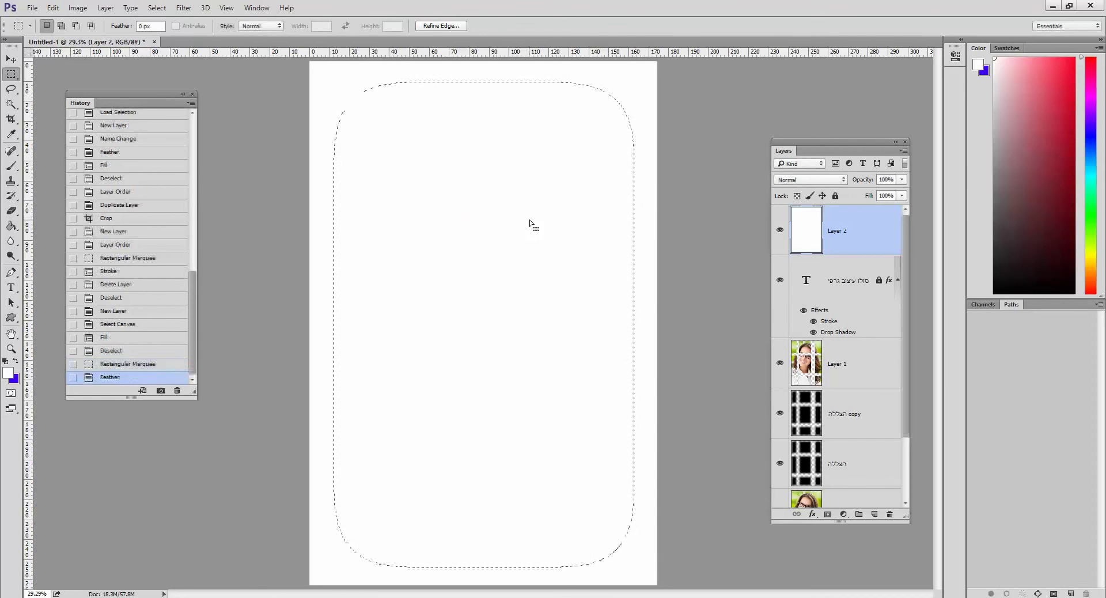
- Clear the feathered area of the white layer twice to form a soft white frame, then deselect
key(Delete)
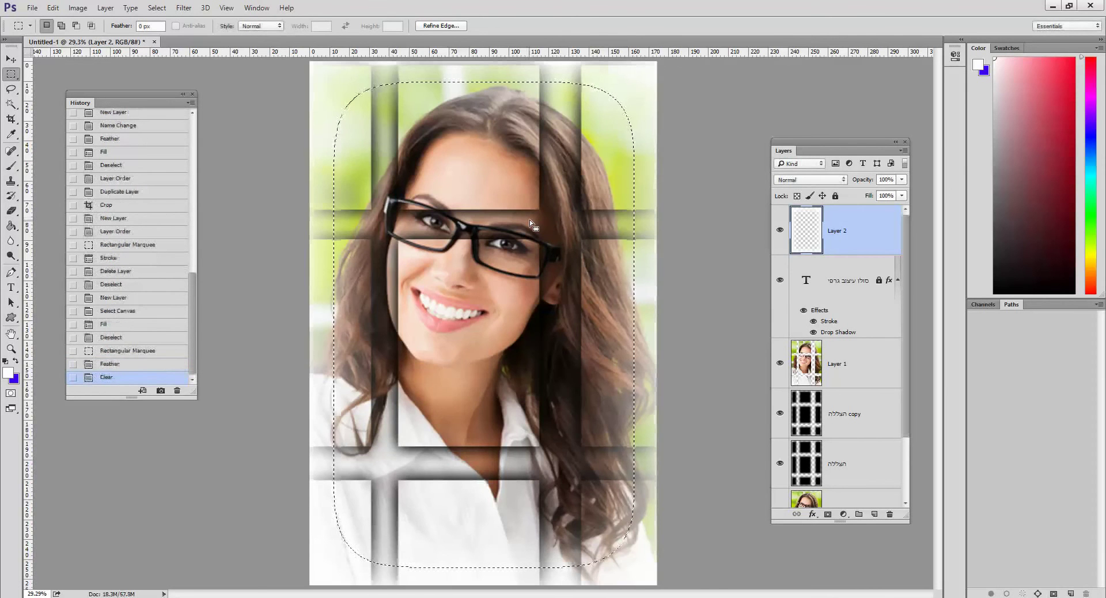
key(Delete)
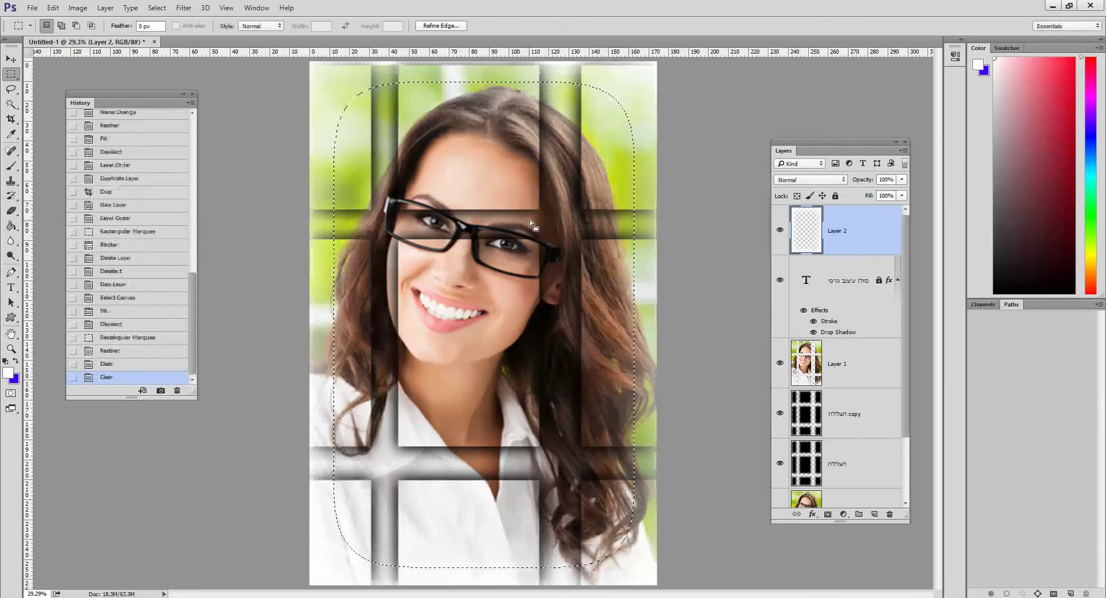
key(ctrl+d)
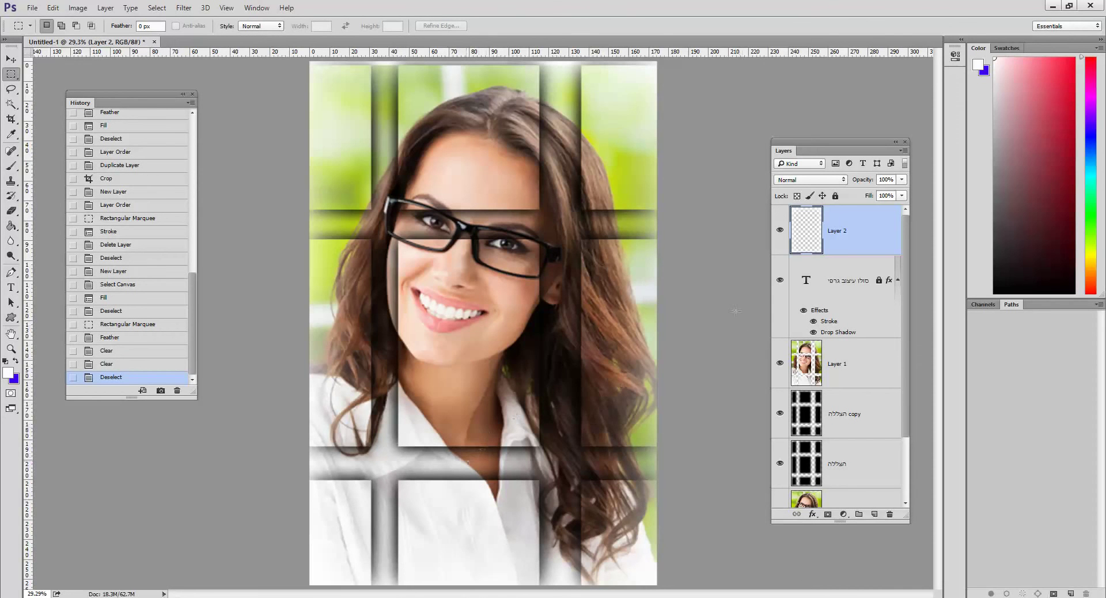
- Revert the document history to the Layer Order state just before the הצללה layer was duplicated
click(122, 284)
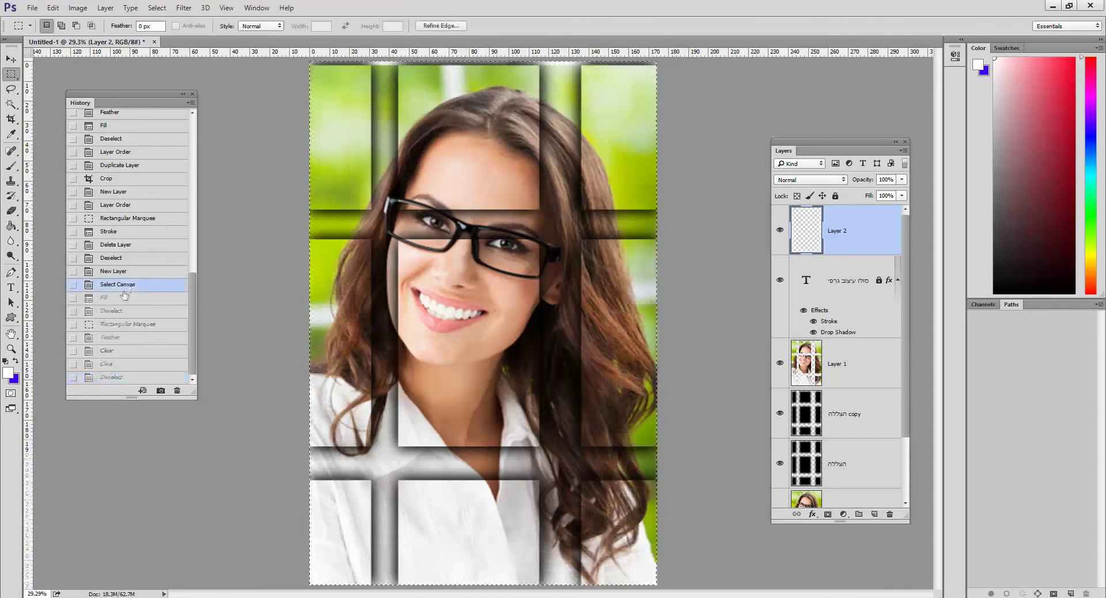
click(140, 245)
click(143, 218)
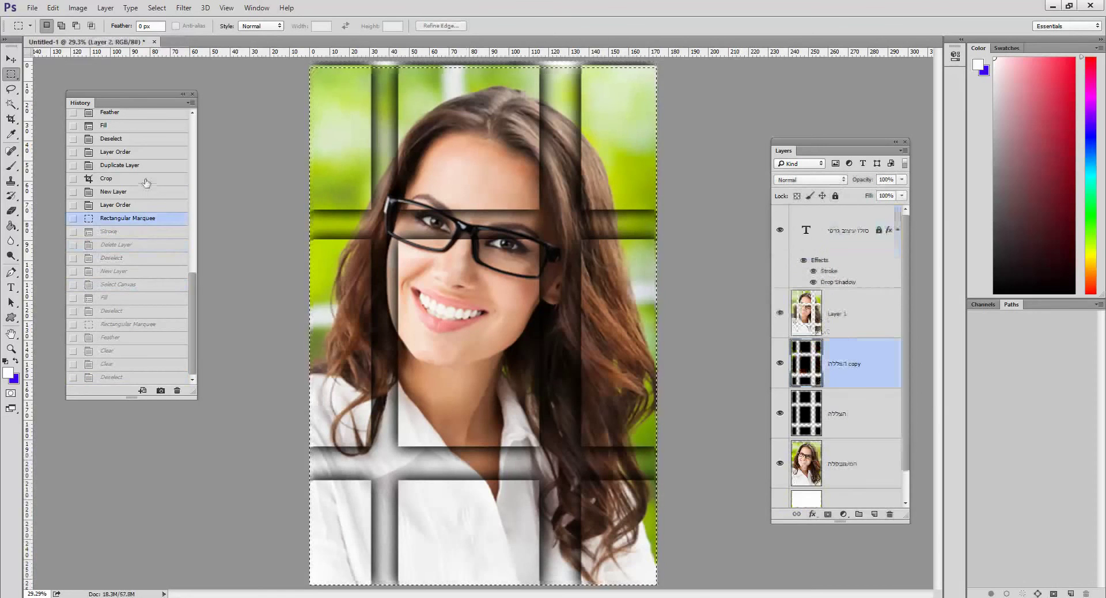
click(115, 152)
drag(193, 288, 209, 233)
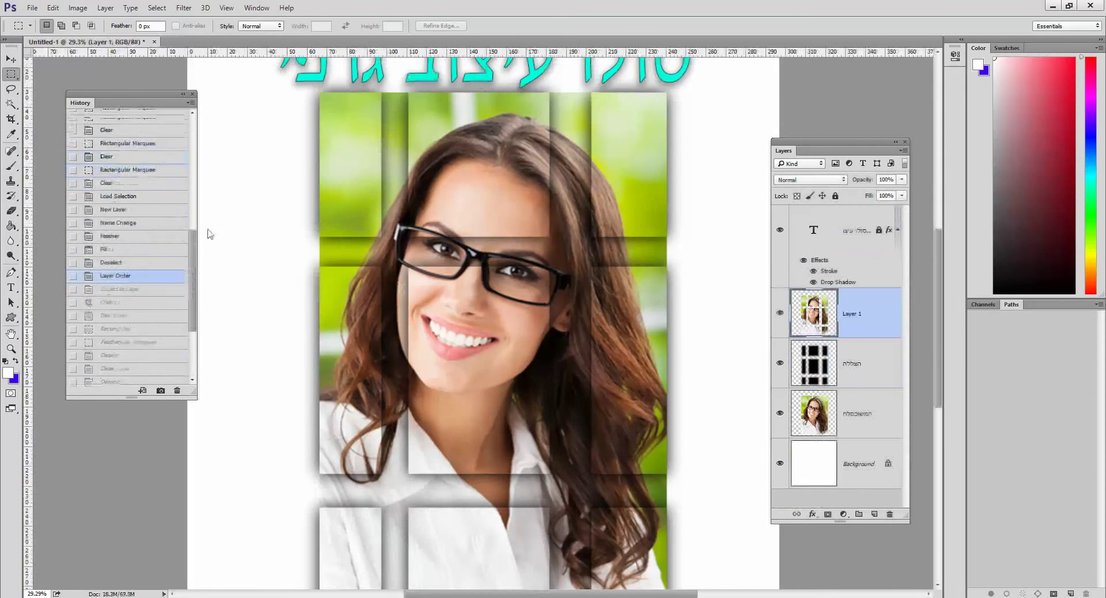
key(ctrl+0)
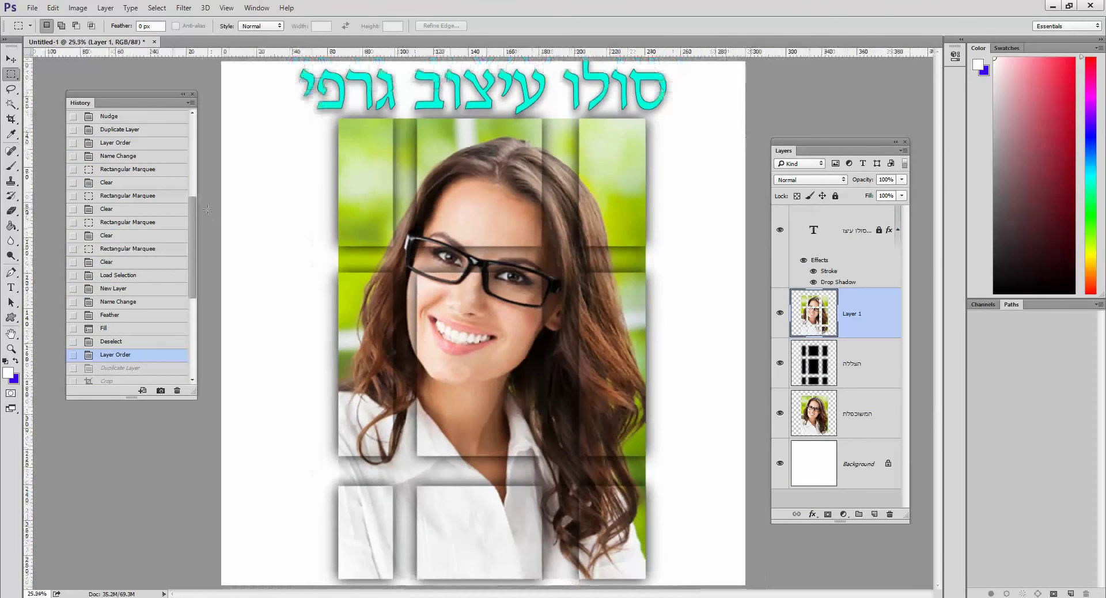